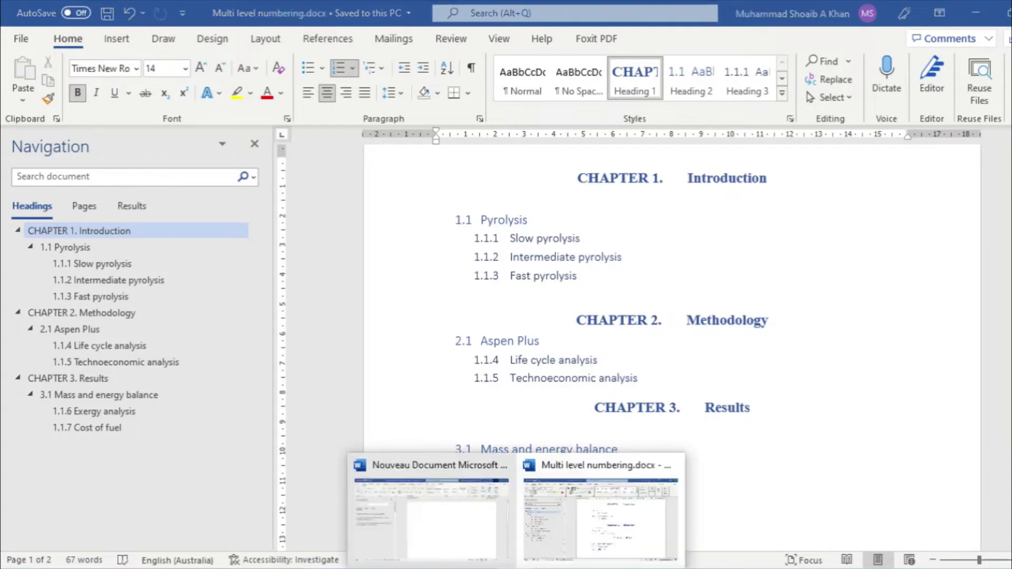
Type and select the line 'Introduction' in the blank new document.
{"action": "left_click", "coordinate": [424, 529]}
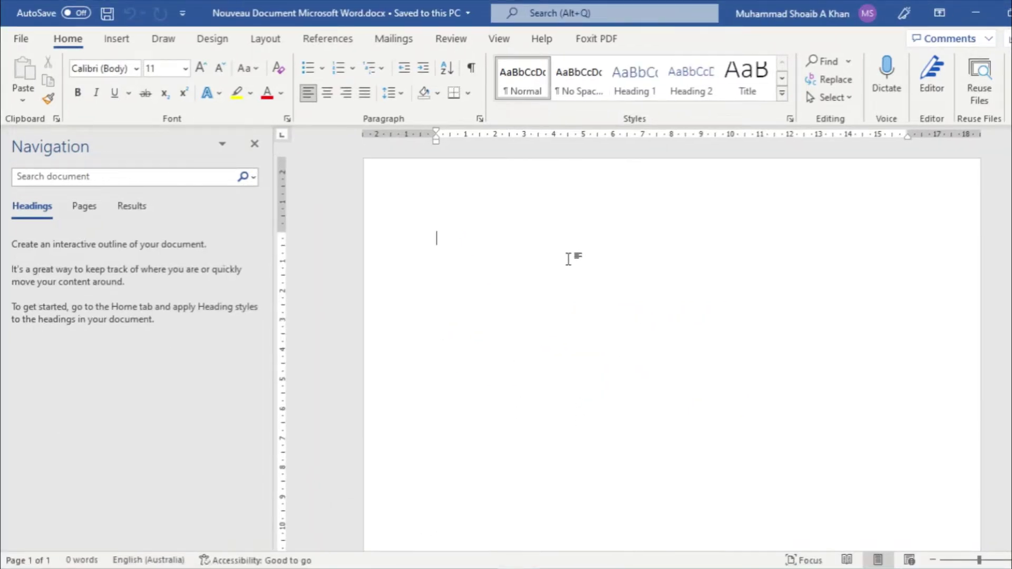
{"action": "type", "text": "Introduction"}
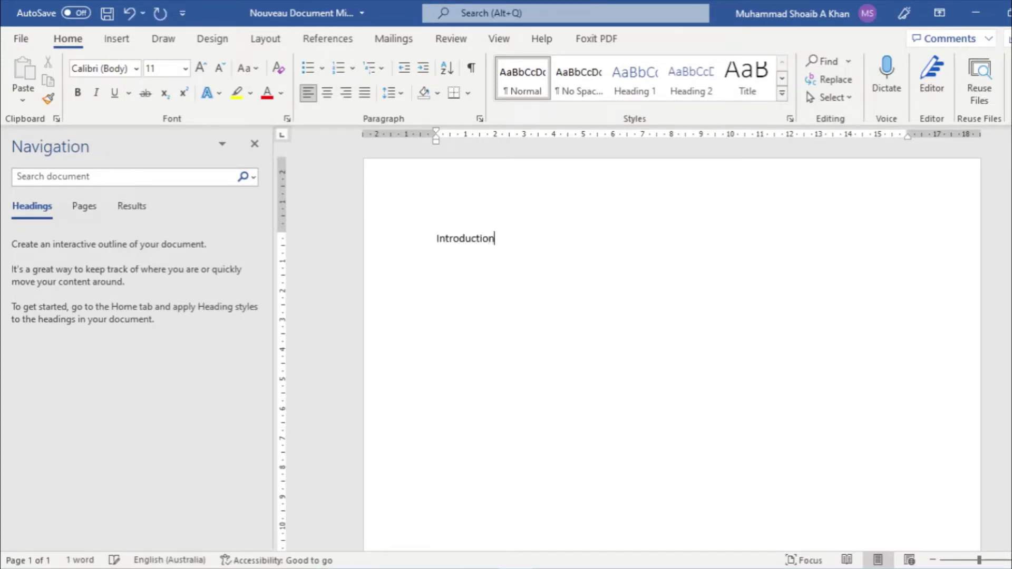
{"action": "left_click_drag", "start_coordinate": [514, 245], "coordinate": [415, 241]}
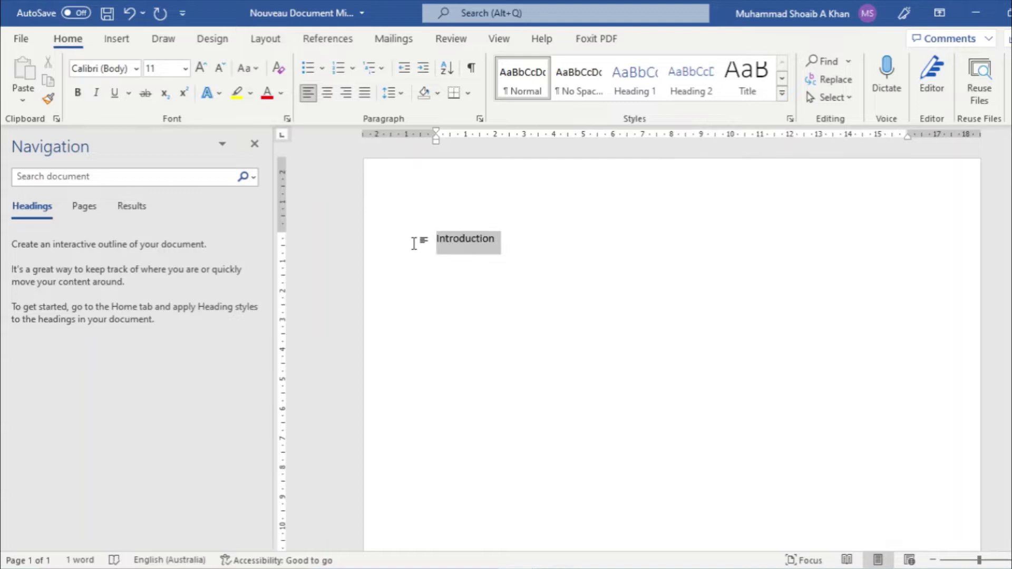
Start a new multilevel list with level 1 formatted 'CHAPTER 1.' in 1, 2, 3 style.
{"action": "left_click", "coordinate": [380, 68]}
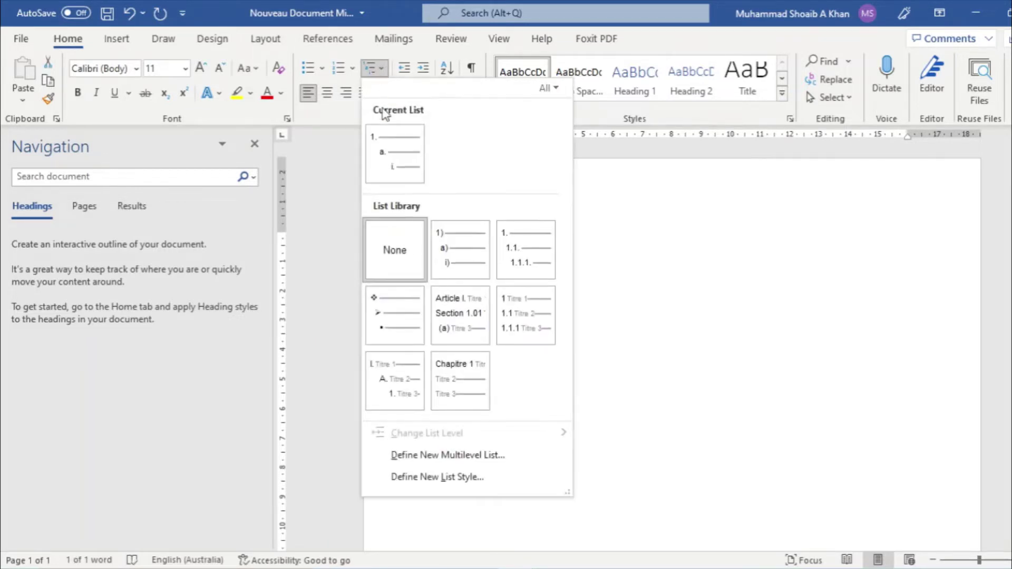
{"action": "left_click", "coordinate": [453, 463]}
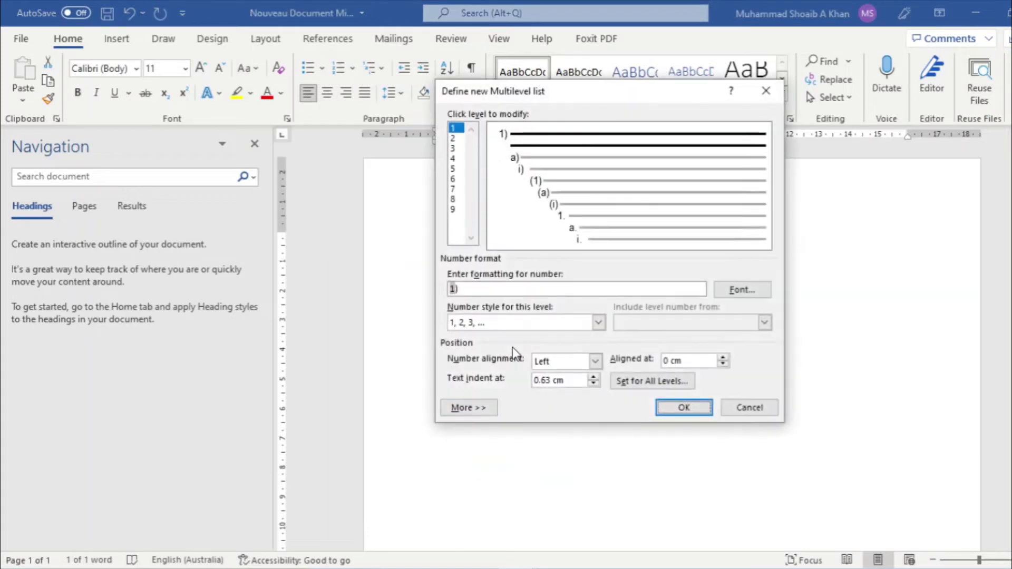
{"action": "left_click", "coordinate": [496, 289]}
{"action": "key", "text": "BackSpace"}
{"action": "key", "text": "BackSpace"}
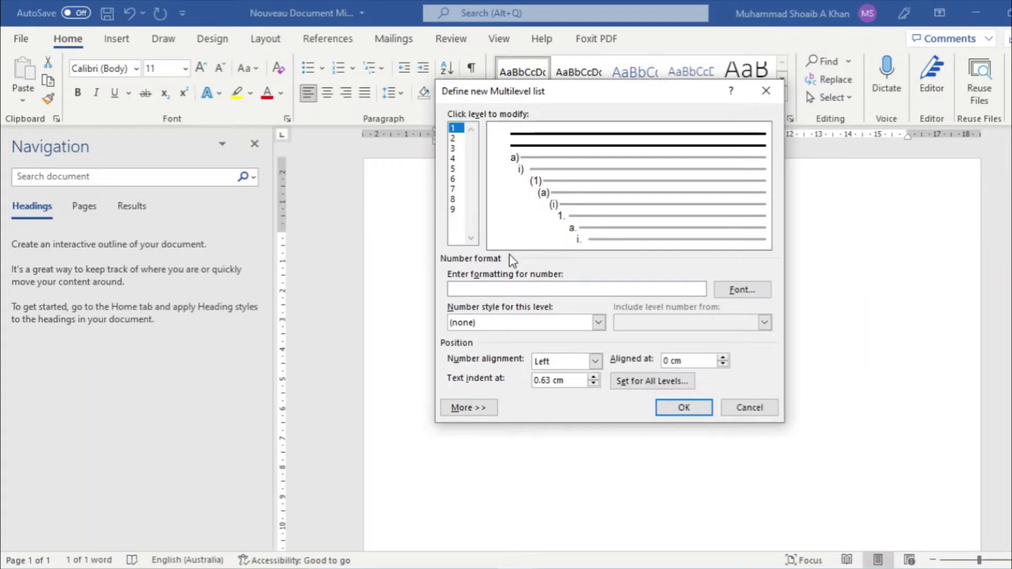
{"action": "left_click", "coordinate": [598, 322]}
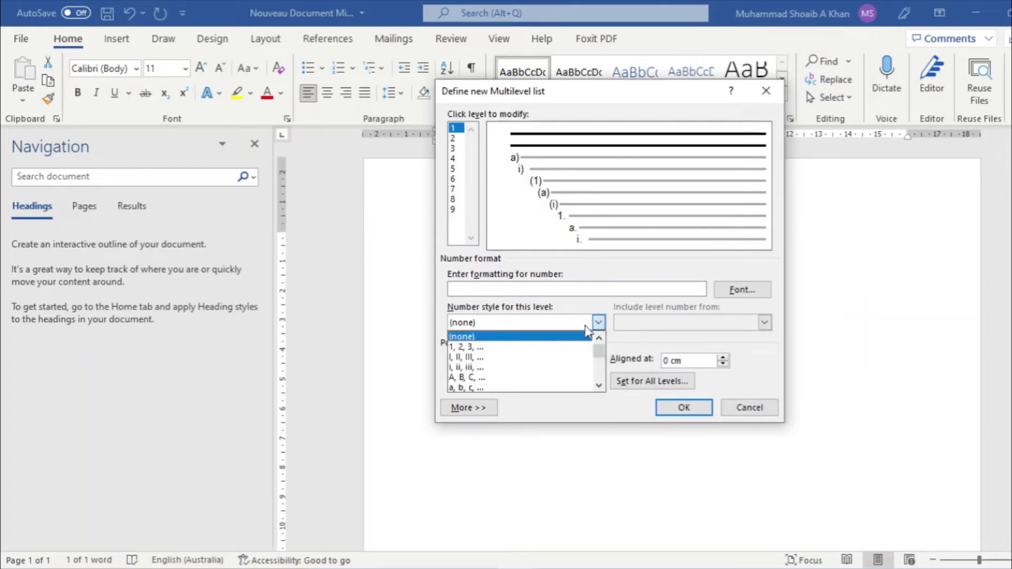
{"action": "left_click", "coordinate": [549, 347]}
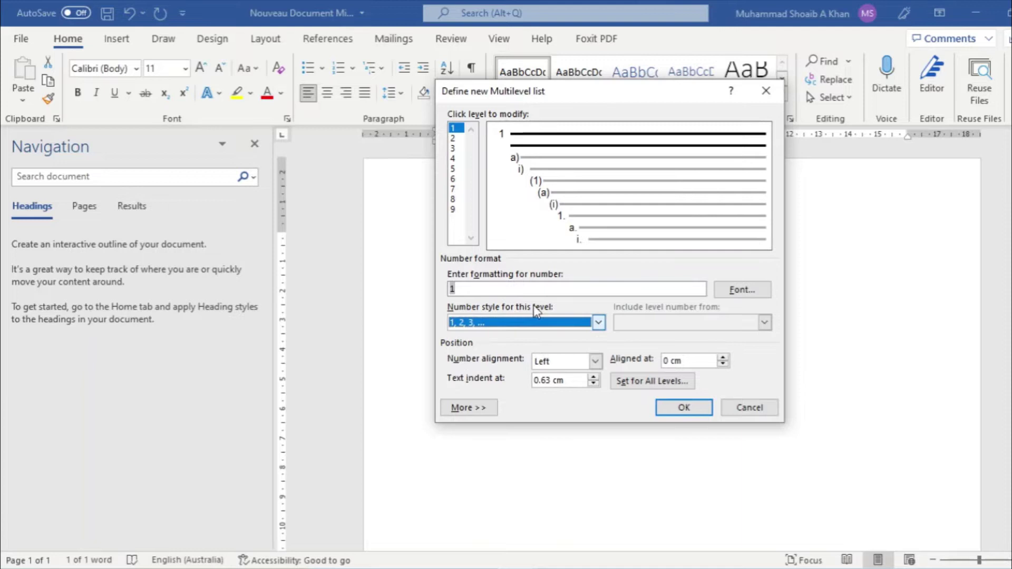
{"action": "left_click", "coordinate": [507, 284]}
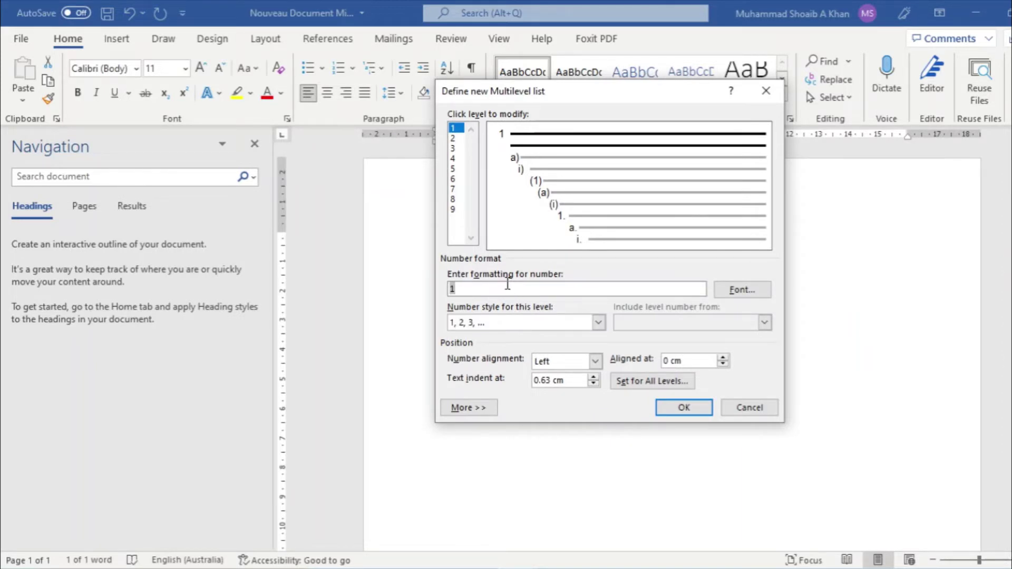
{"action": "type", "text": "."}
{"action": "key", "text": "Caps_Lock"}
{"action": "type", "text": "CHAPTER"}
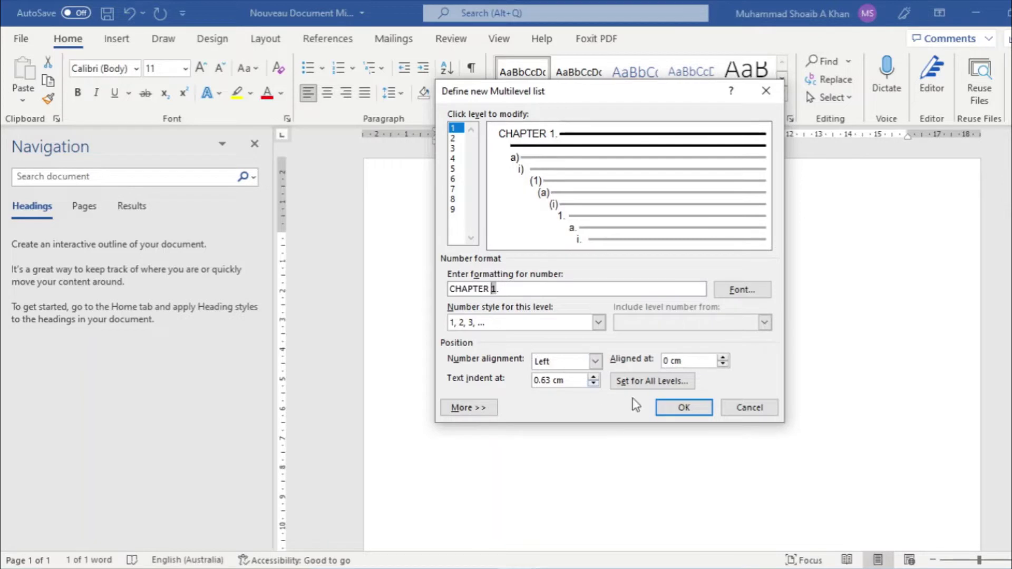
Link list level 1 to Heading 1 so Introduction becomes 'CHAPTER 1. Introduction'.
{"action": "left_click", "coordinate": [481, 409]}
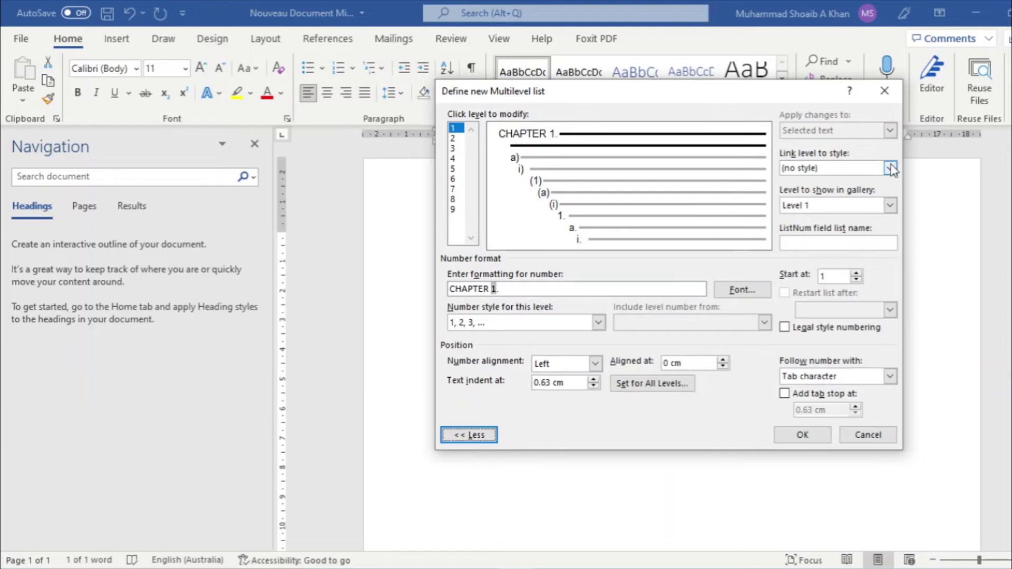
{"action": "left_click", "coordinate": [890, 169]}
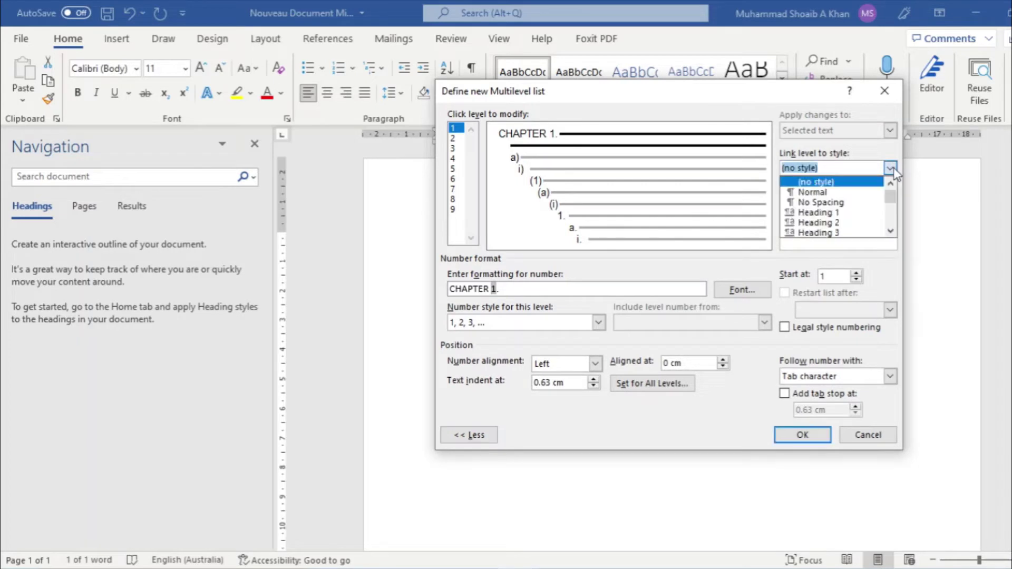
{"action": "left_click", "coordinate": [849, 217]}
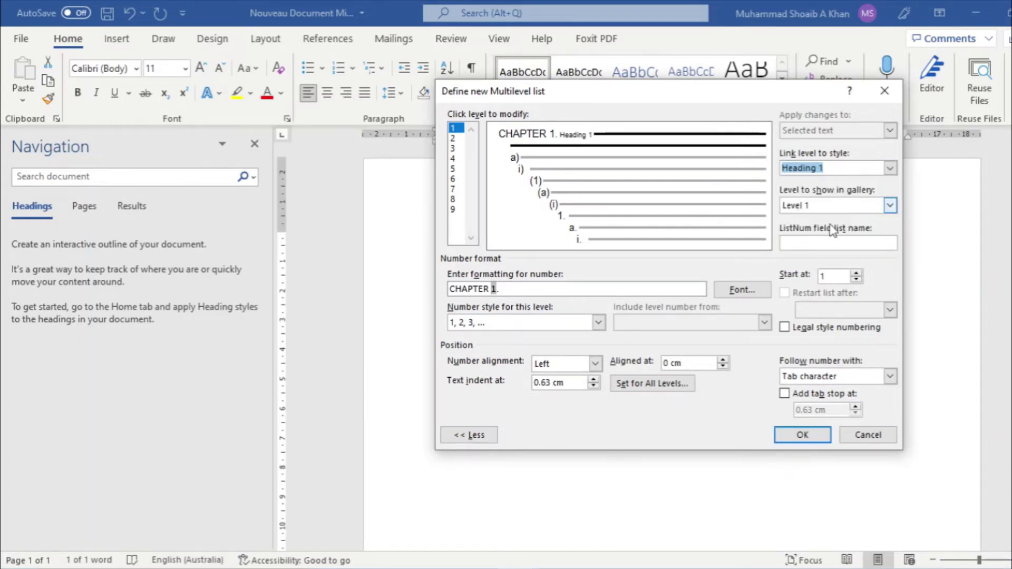
{"action": "left_click", "coordinate": [802, 435]}
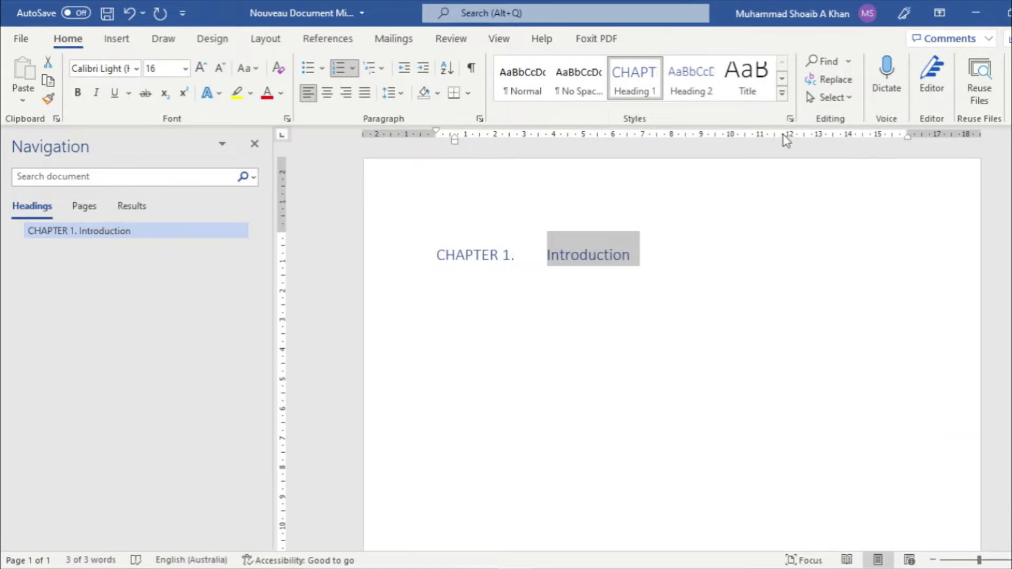
Modify the Heading 1 style to be centre-aligned.
{"action": "right_click", "coordinate": [624, 77]}
{"action": "left_click", "coordinate": [653, 108]}
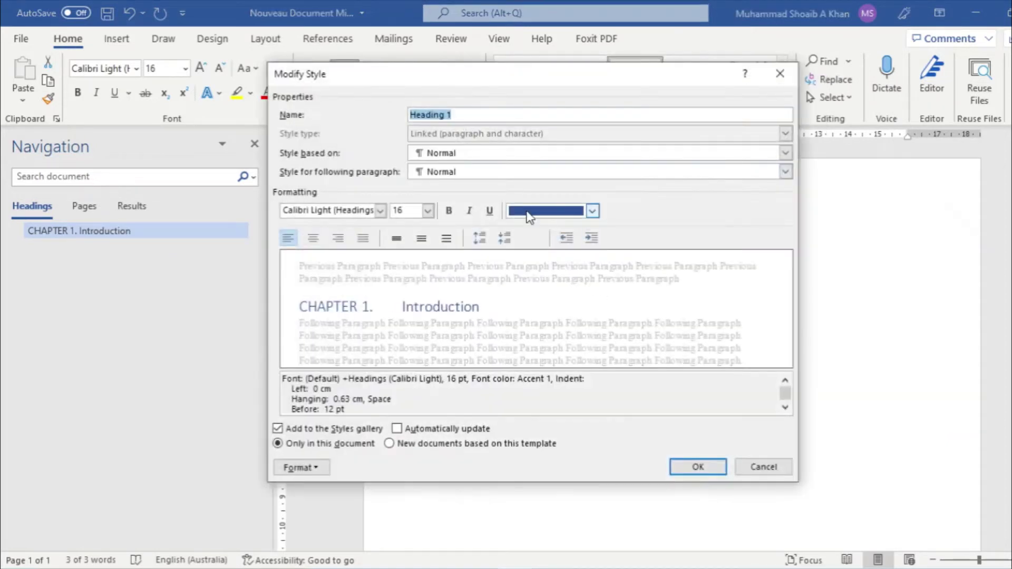
{"action": "left_click", "coordinate": [312, 238]}
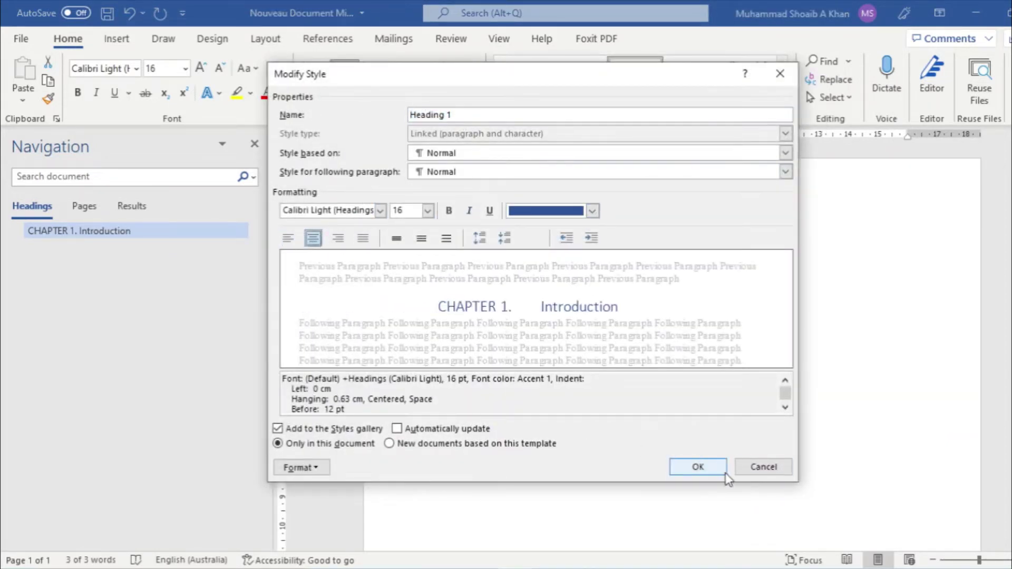
{"action": "left_click", "coordinate": [715, 469]}
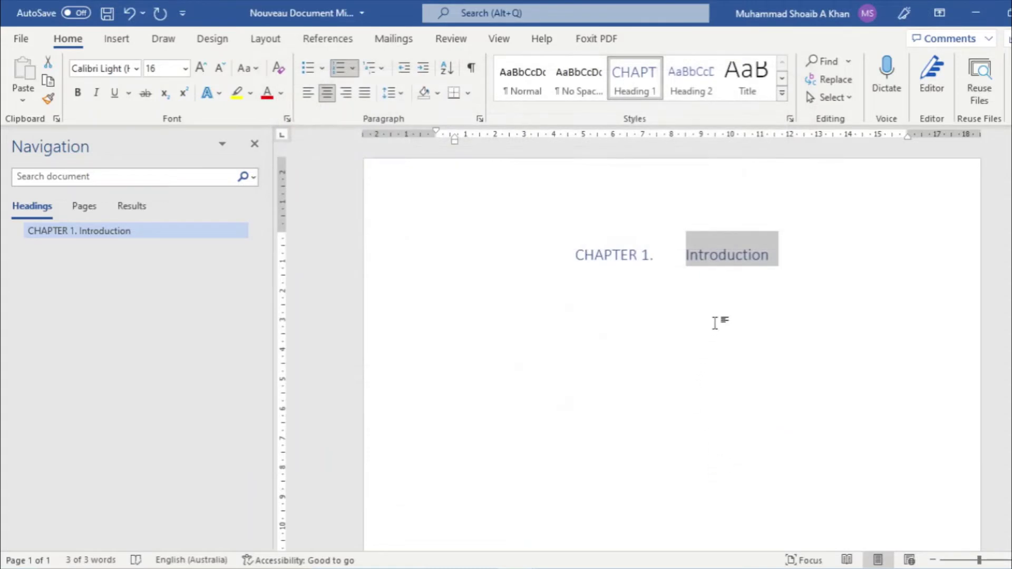
Make the Heading 1 style bold Times New Roman.
{"action": "right_click", "coordinate": [629, 86]}
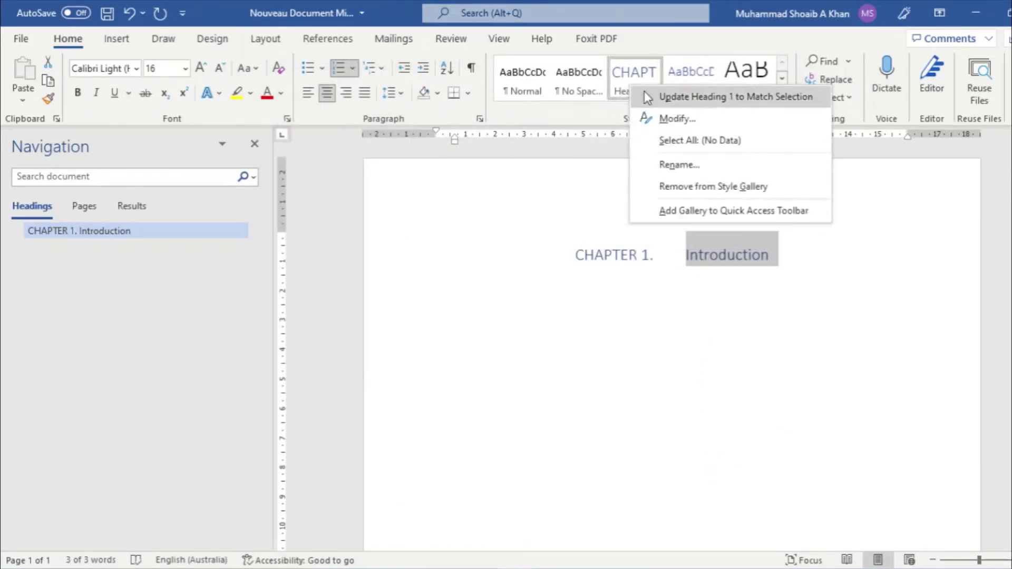
{"action": "left_click", "coordinate": [688, 121]}
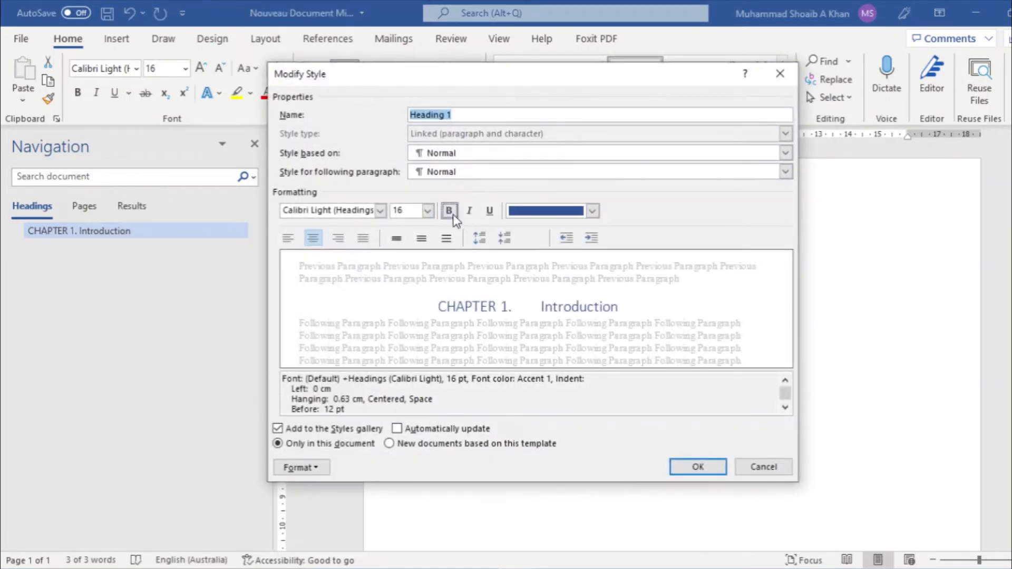
{"action": "left_click", "coordinate": [449, 211]}
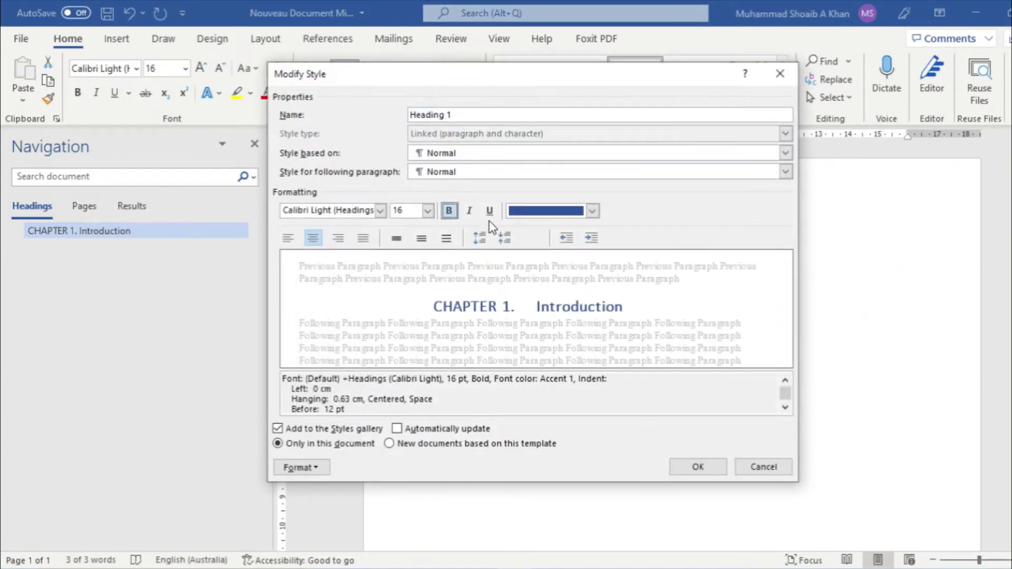
{"action": "left_click", "coordinate": [380, 211]}
{"action": "left_click", "coordinate": [354, 264]}
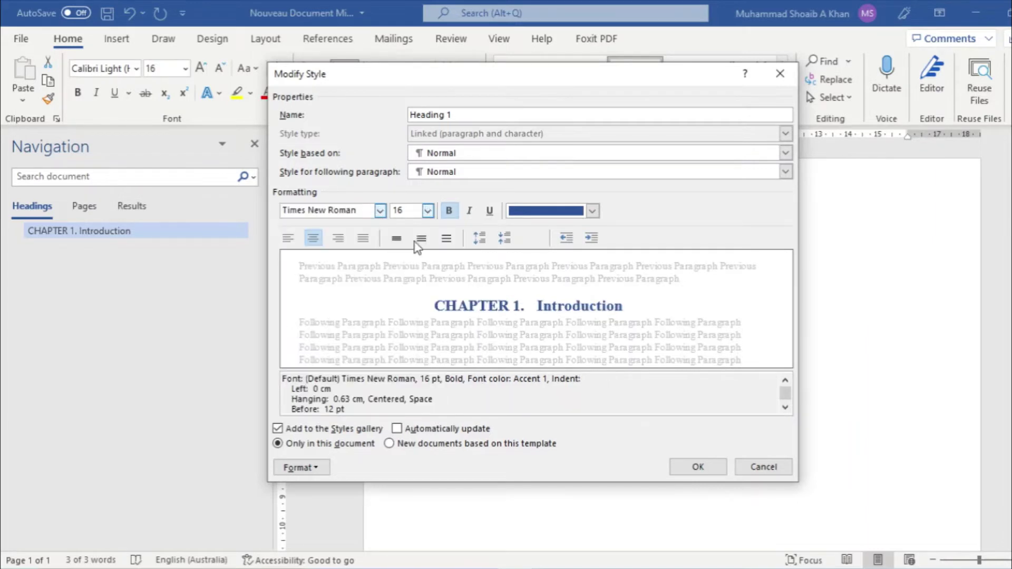
{"action": "left_click", "coordinate": [698, 467]}
{"action": "left_click", "coordinate": [693, 358]}
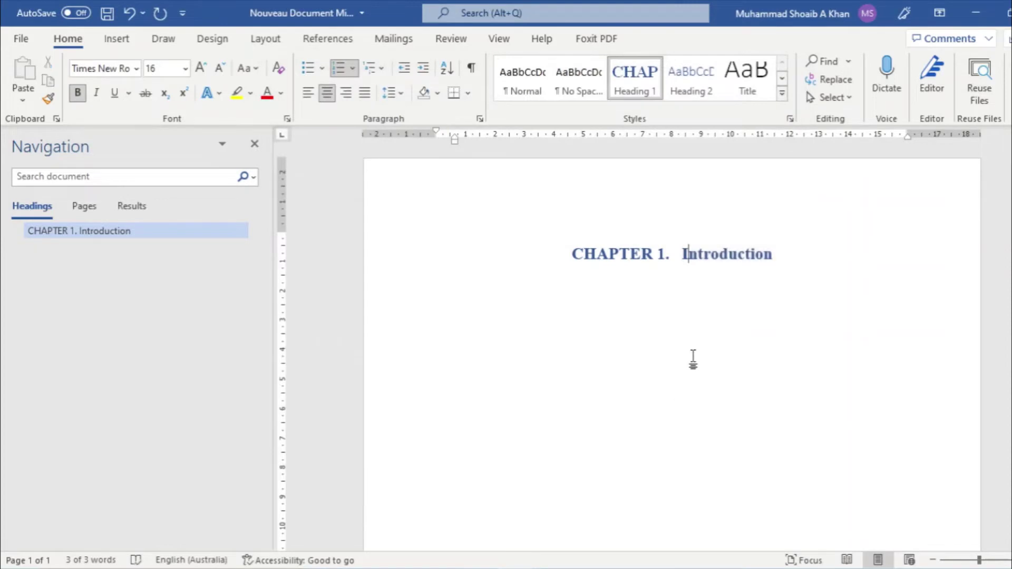
Add and select a new line 'Pyrolysis' below the chapter heading.
{"action": "left_click", "coordinate": [797, 252]}
{"action": "key", "text": "Return"}
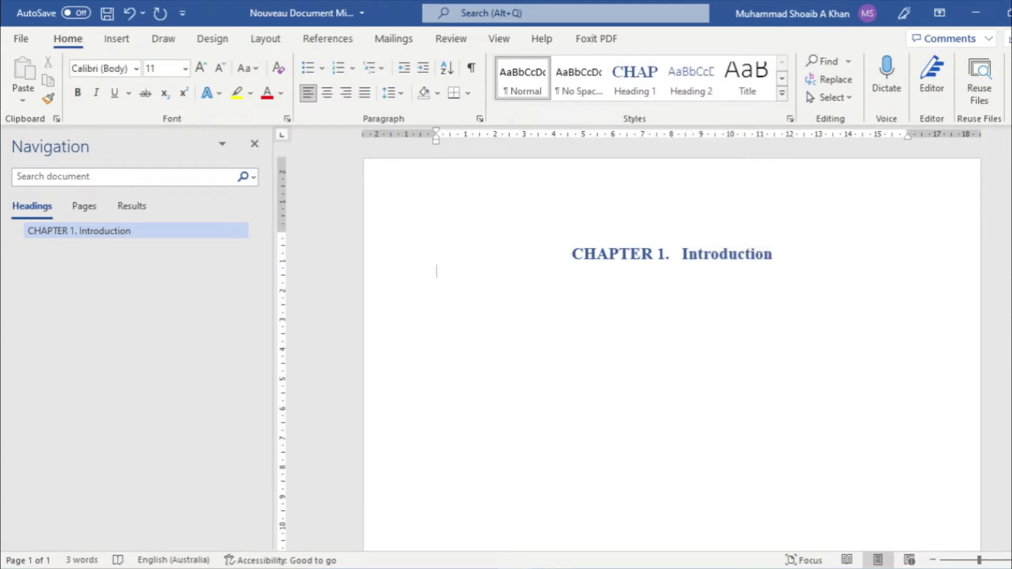
{"action": "left_click", "coordinate": [627, 532]}
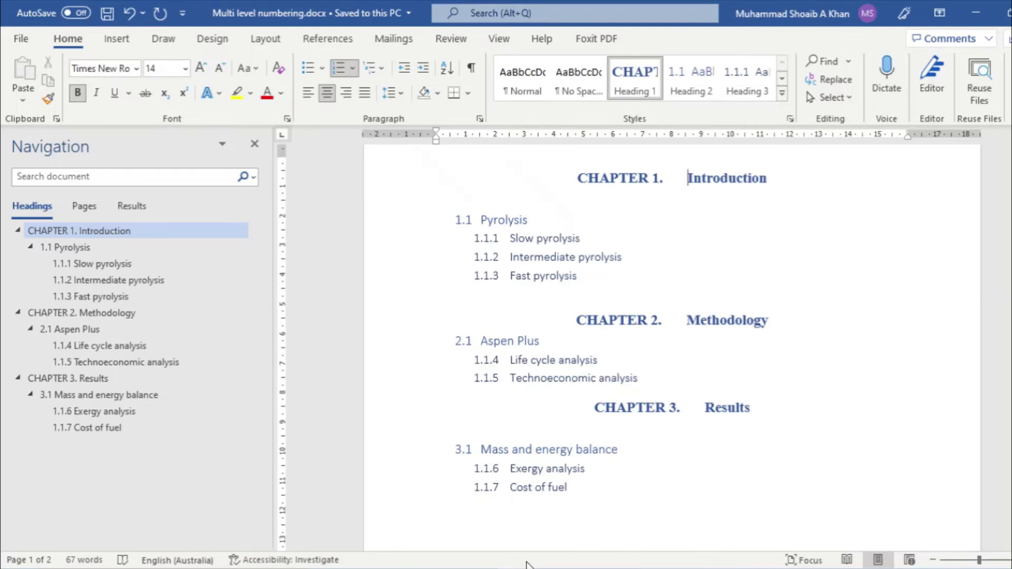
{"action": "left_click", "coordinate": [475, 531]}
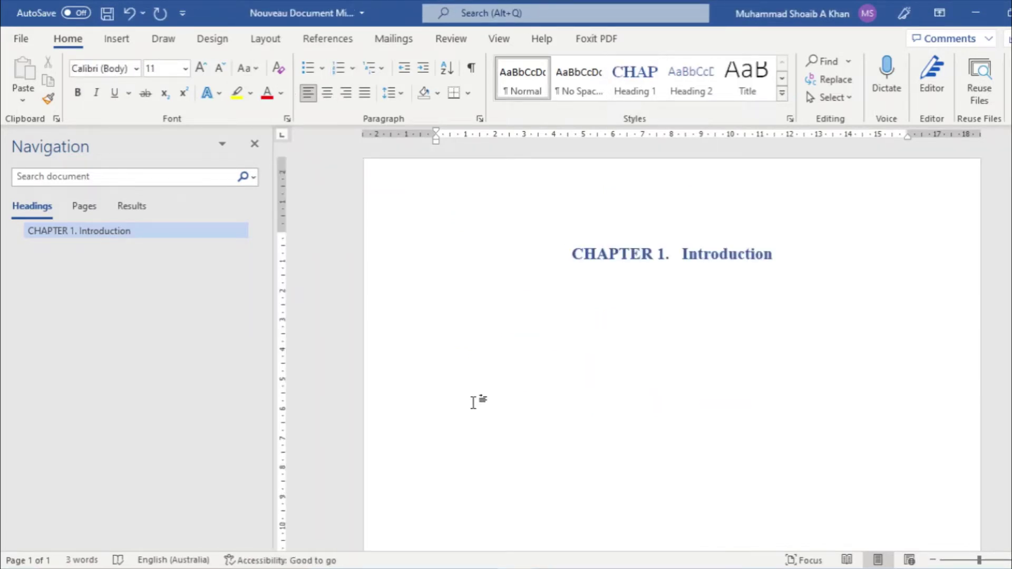
{"action": "type", "text": "Pyrol"}
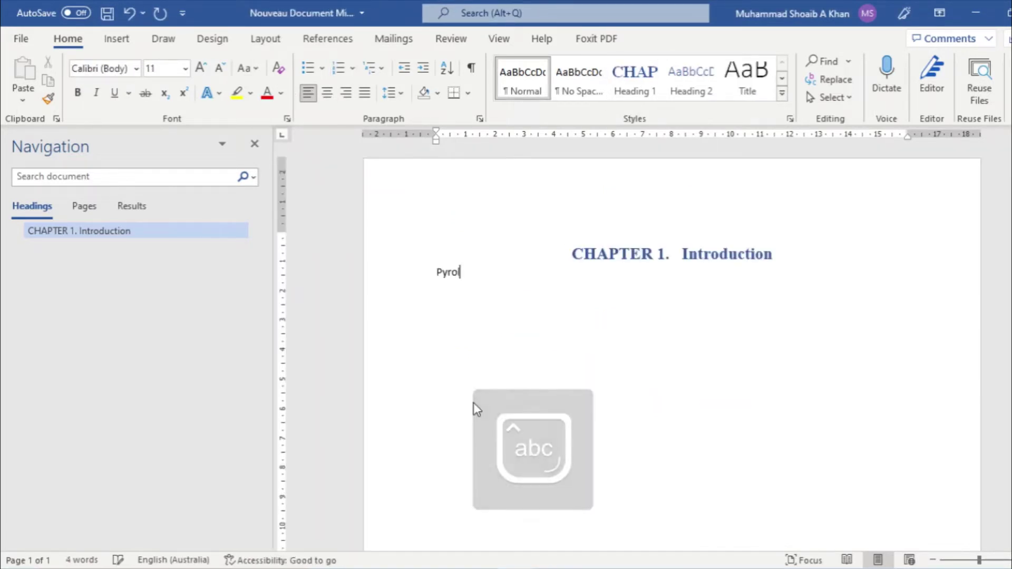
{"action": "type", "text": "ysis"}
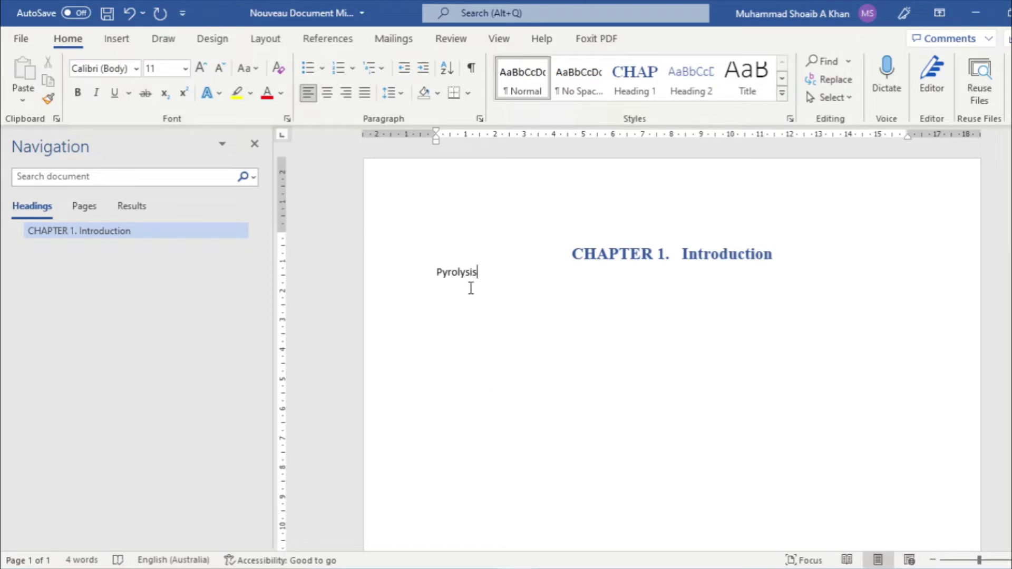
{"action": "left_click_drag", "start_coordinate": [479, 272], "coordinate": [430, 271]}
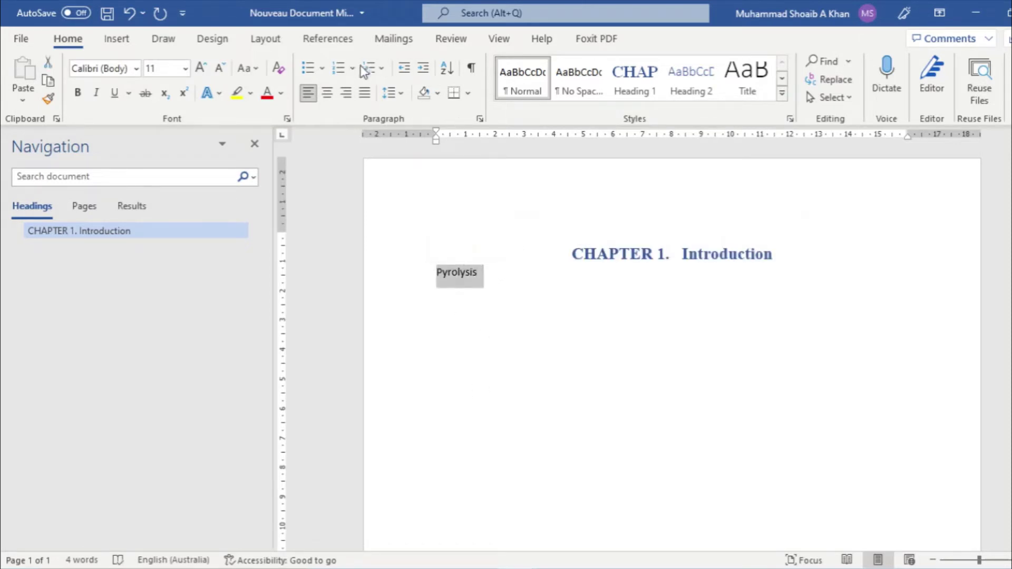
In a new multilevel list, make level 2 include the Level 1 chapter number.
{"action": "left_click", "coordinate": [380, 69]}
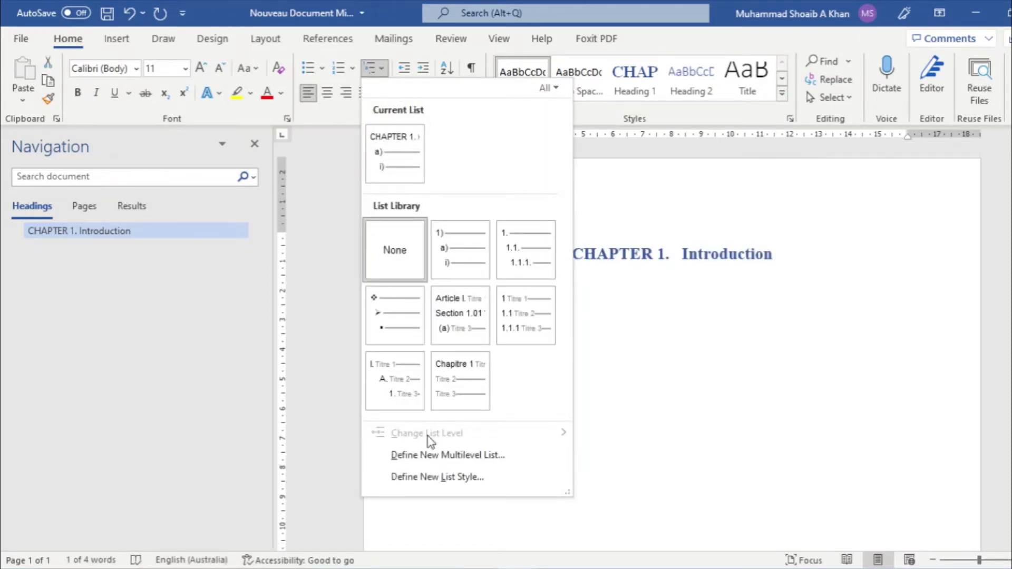
{"action": "left_click", "coordinate": [380, 454]}
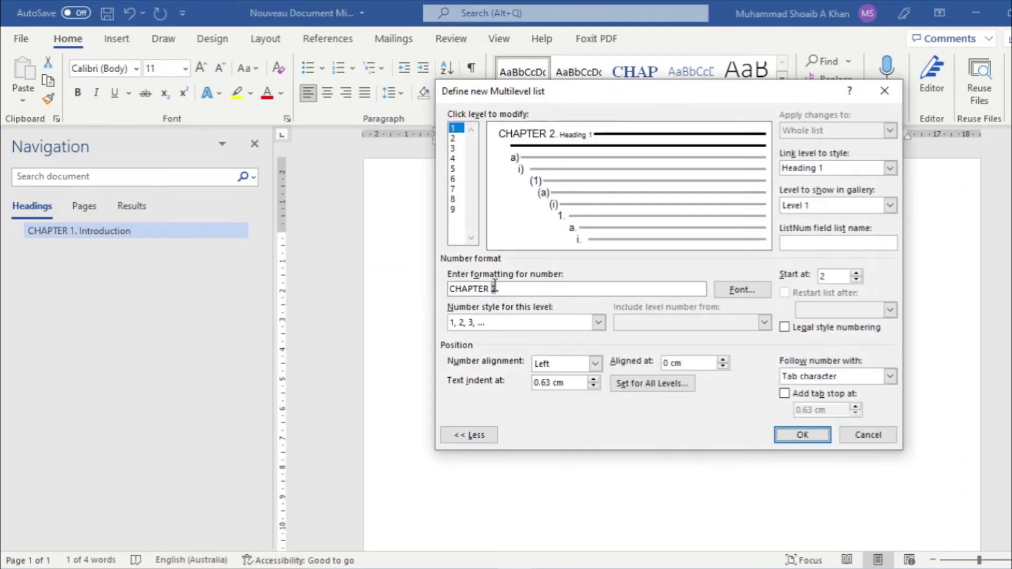
{"action": "left_click", "coordinate": [452, 138]}
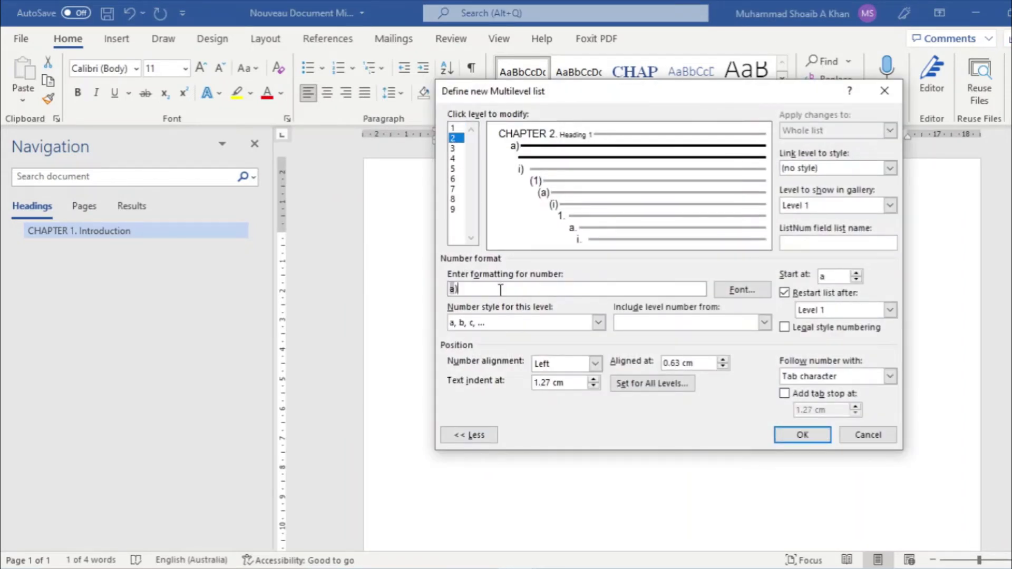
{"action": "key", "text": "BackSpace"}
{"action": "left_click", "coordinate": [764, 323]}
{"action": "left_click", "coordinate": [746, 336]}
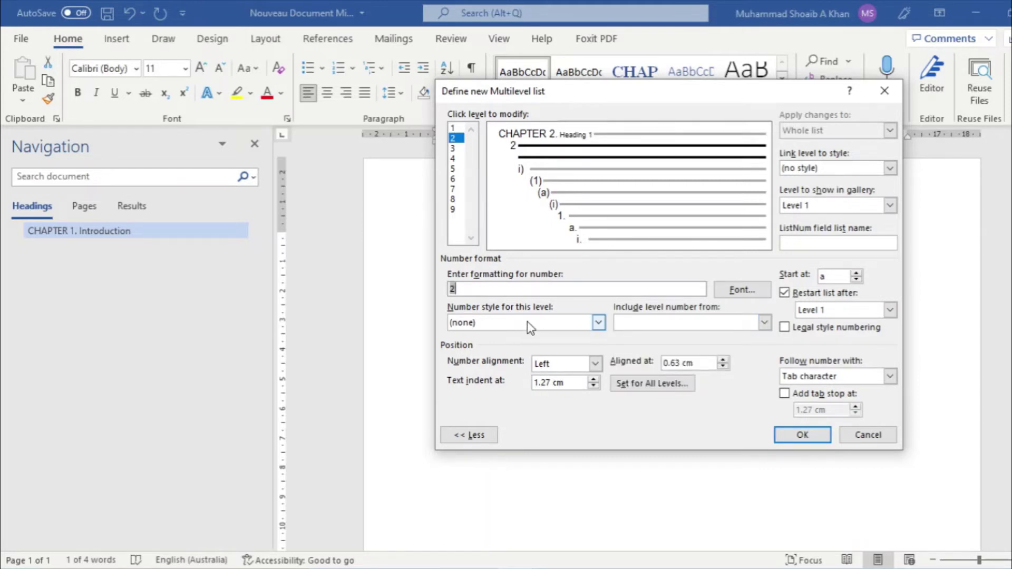
Give level 2 1, 2, 3 numbering linked to Heading 2 and confirm the list.
{"action": "left_click", "coordinate": [599, 322]}
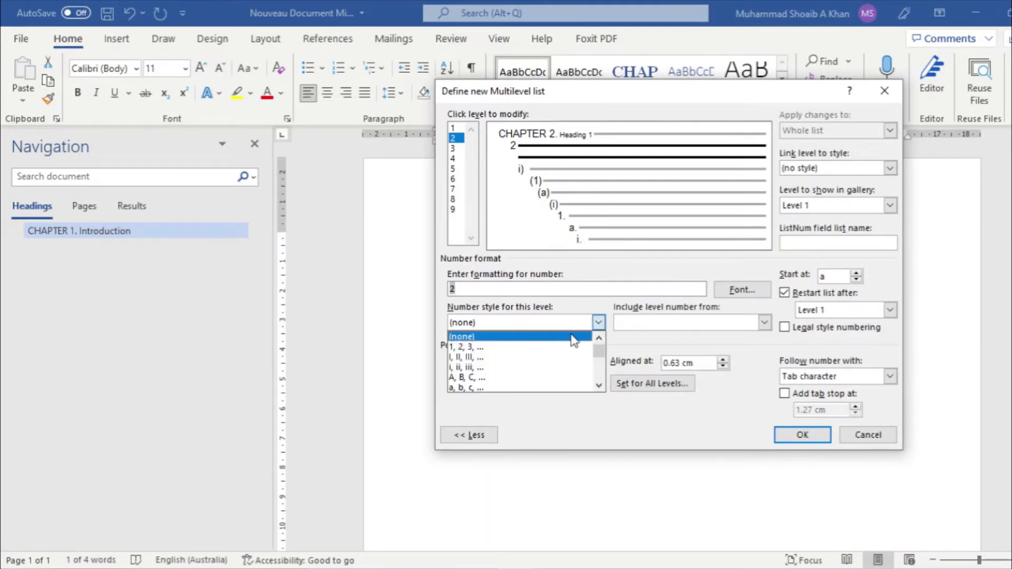
{"action": "left_click", "coordinate": [570, 289]}
{"action": "type", "text": "."}
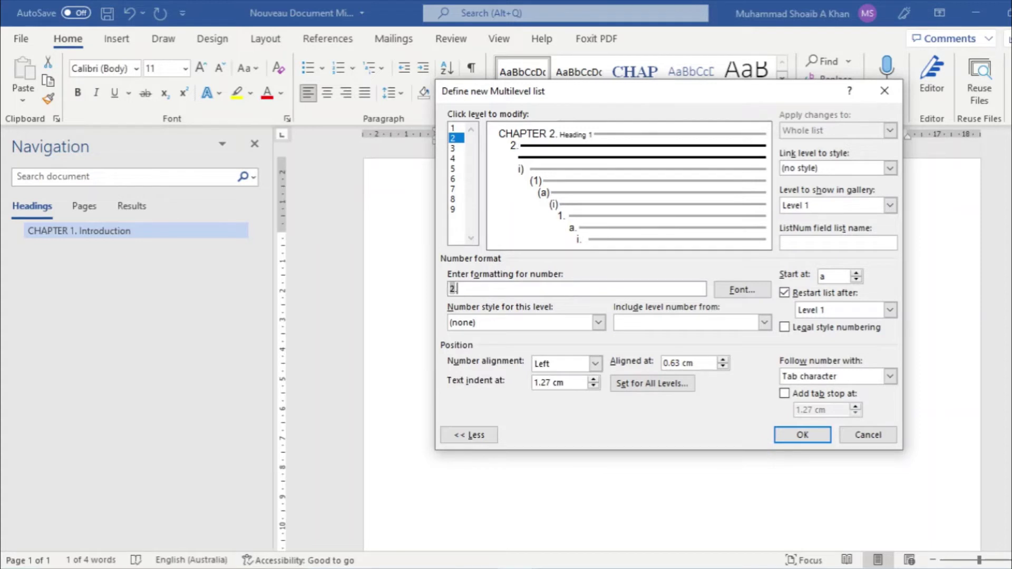
{"action": "left_click", "coordinate": [599, 323]}
{"action": "left_click", "coordinate": [571, 345]}
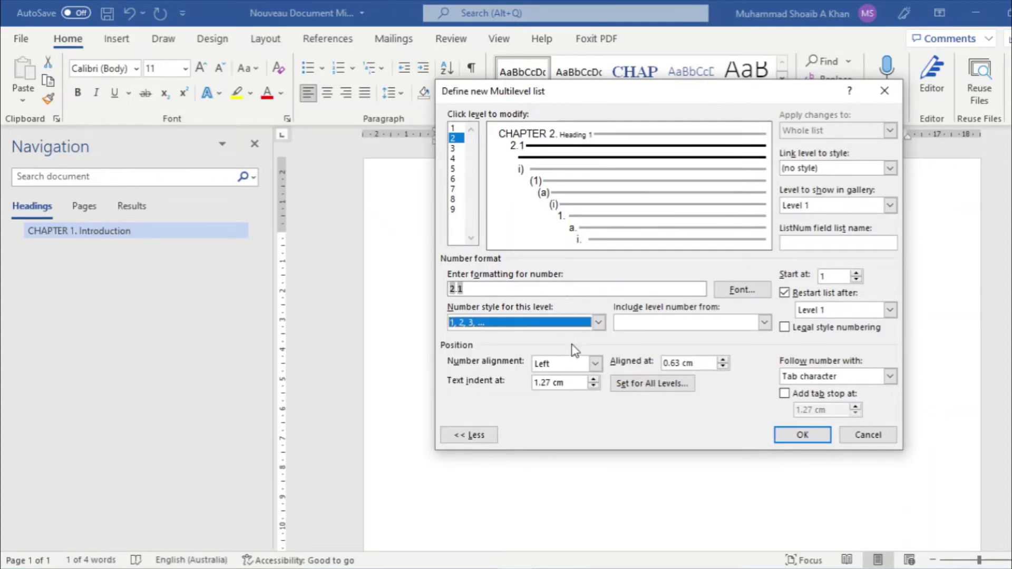
{"action": "left_click", "coordinate": [890, 167]}
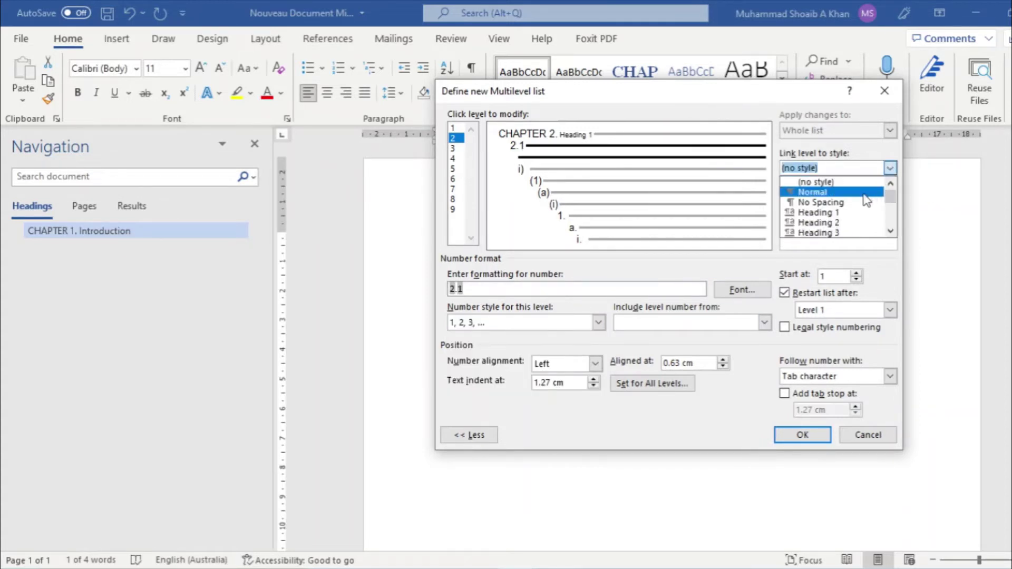
{"action": "left_click", "coordinate": [857, 225]}
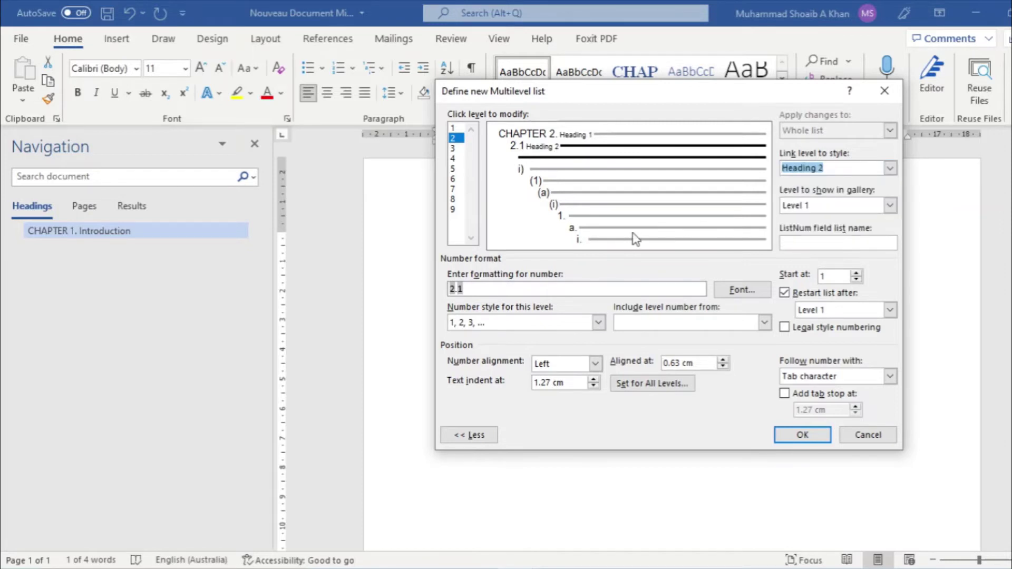
{"action": "left_click", "coordinate": [802, 434]}
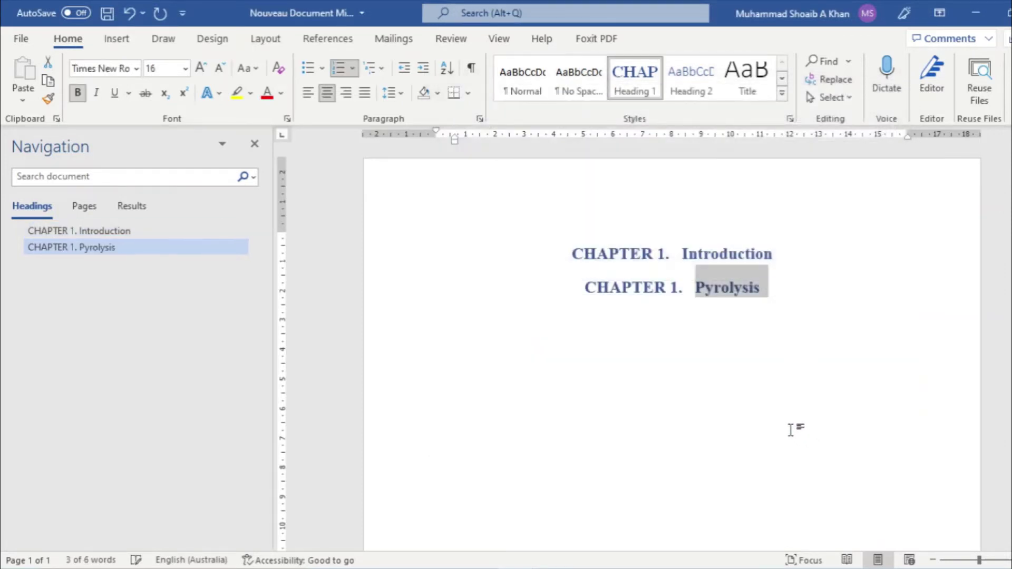
Apply Heading 2 to Pyrolysis and reconfirm the multilevel list so it reads 1.1.
{"action": "left_click", "coordinate": [695, 88]}
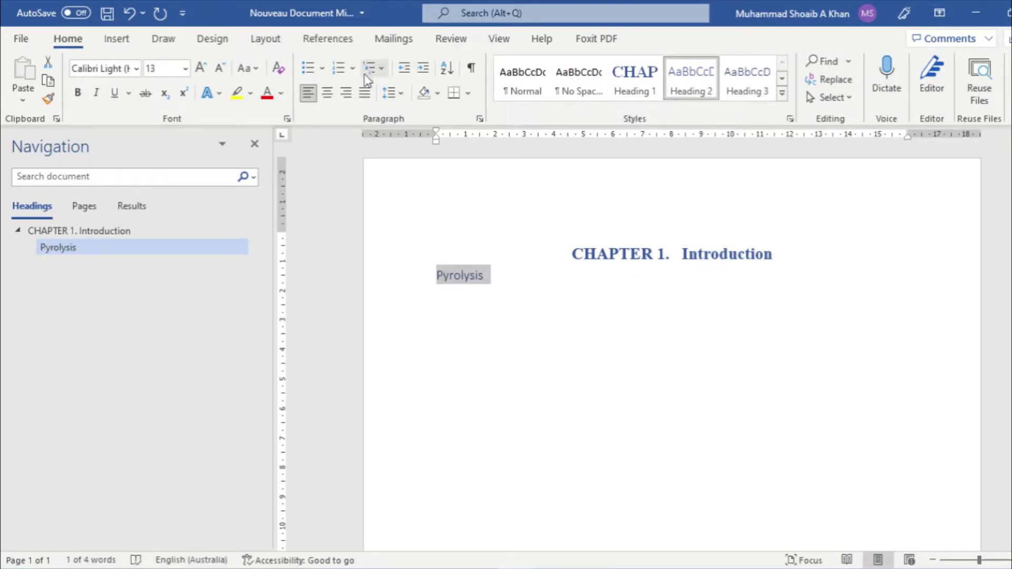
{"action": "left_click", "coordinate": [385, 69]}
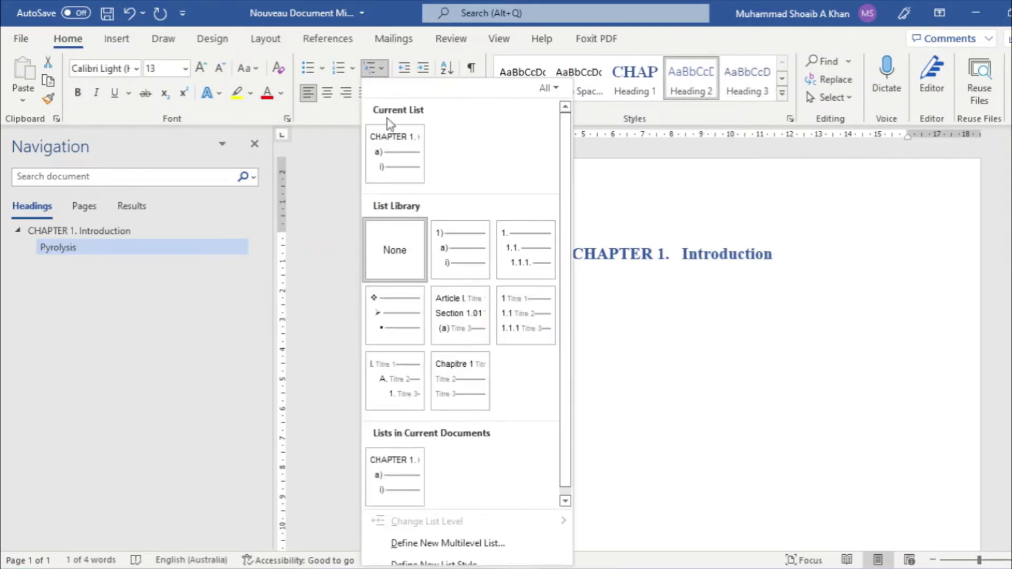
{"action": "left_click", "coordinate": [473, 542]}
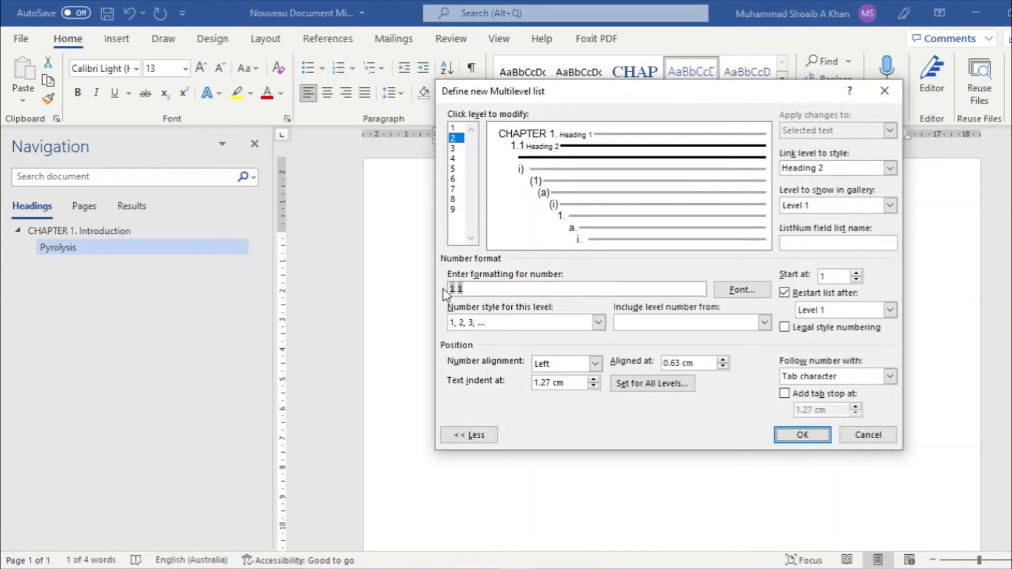
{"action": "left_click", "coordinate": [802, 434]}
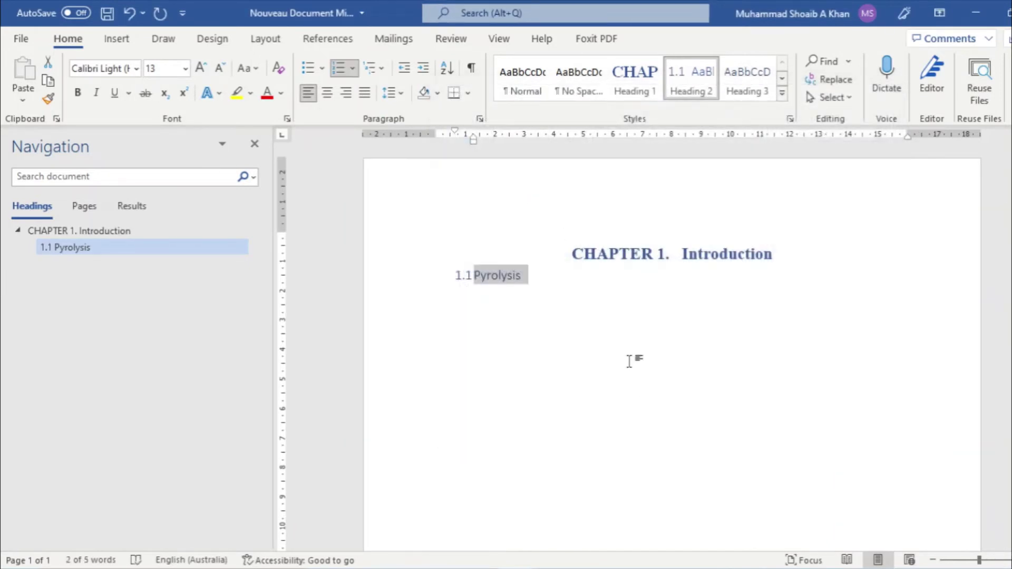
{"action": "left_click", "coordinate": [569, 291]}
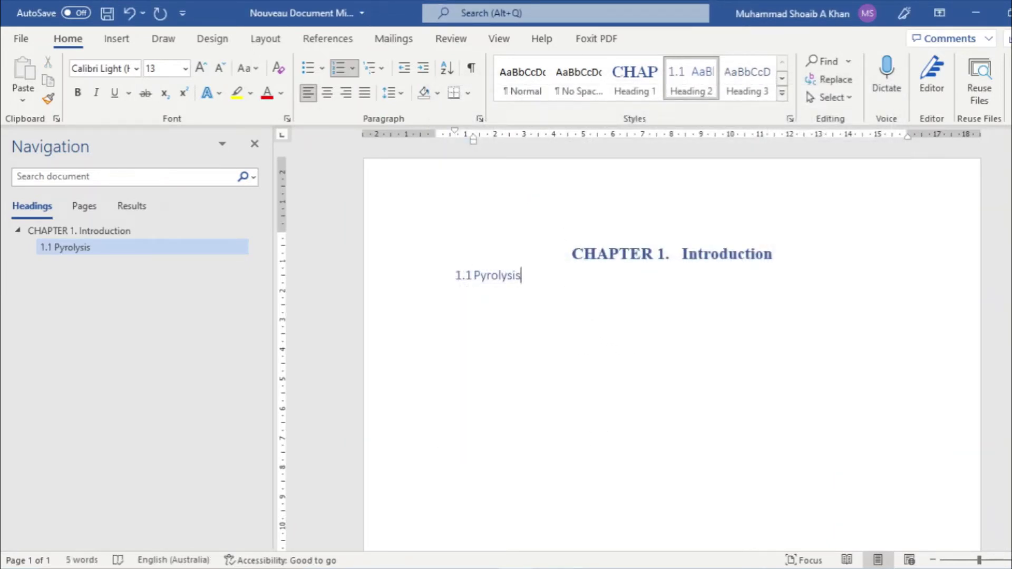
{"action": "left_click", "coordinate": [638, 501]}
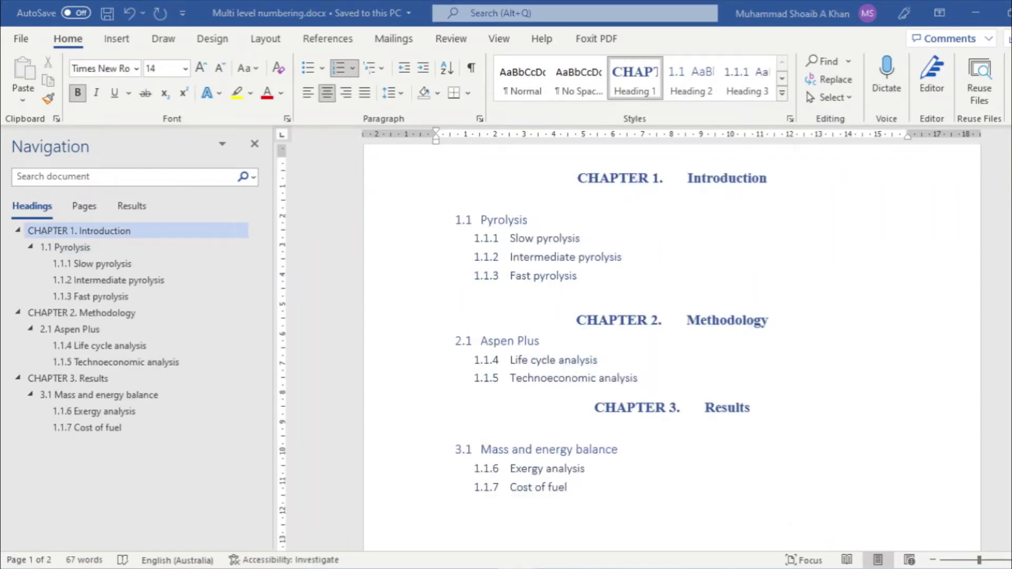
{"action": "left_click", "coordinate": [463, 522]}
Type 'Slow pyrolysis', 'Intermediate pyrolysis' and 'Fast pyrolysis' on new lines below 1.1 Pyrolysis.
{"action": "key", "text": "Return"}
{"action": "type", "text": "Slow"}
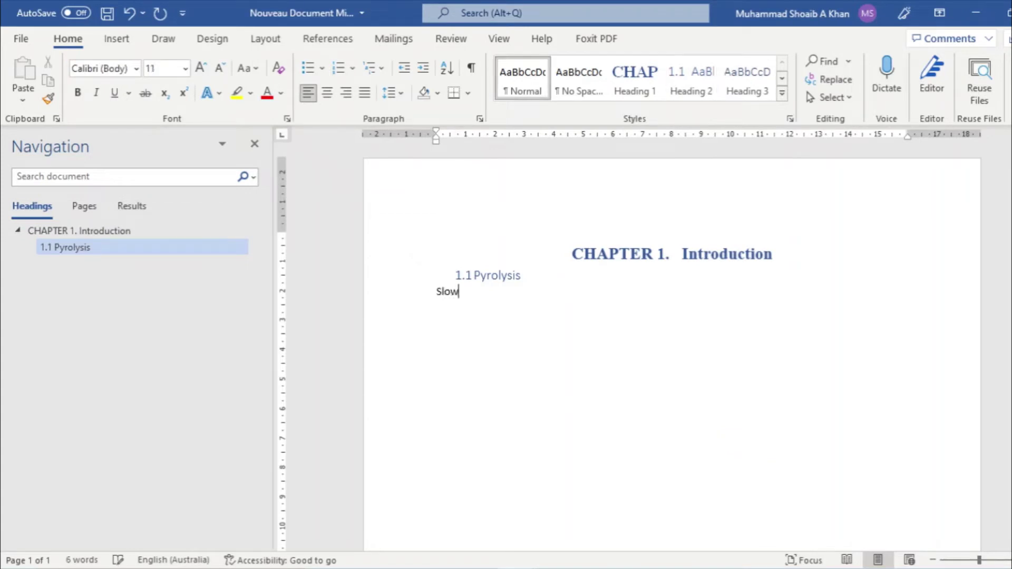
{"action": "type", "text": " pyr"}
{"action": "type", "text": "Interm"}
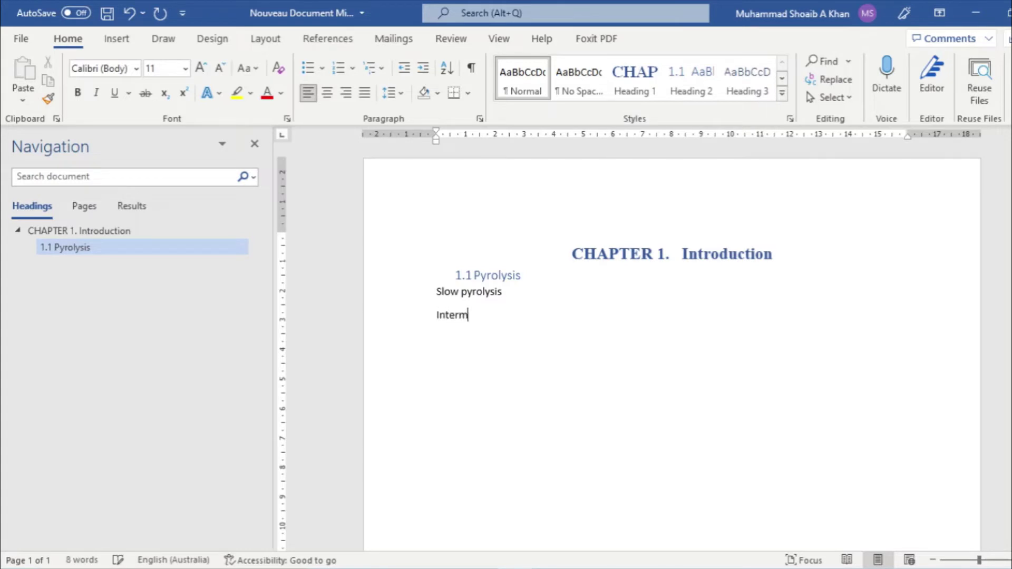
{"action": "type", "text": " pyrolysis"}
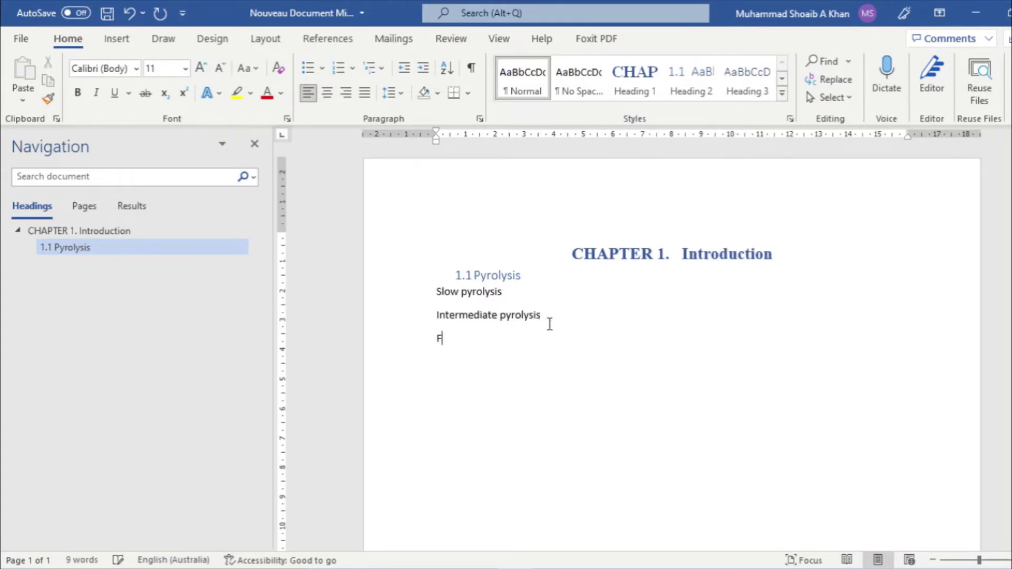
{"action": "type", "text": "ast pyrolysis"}
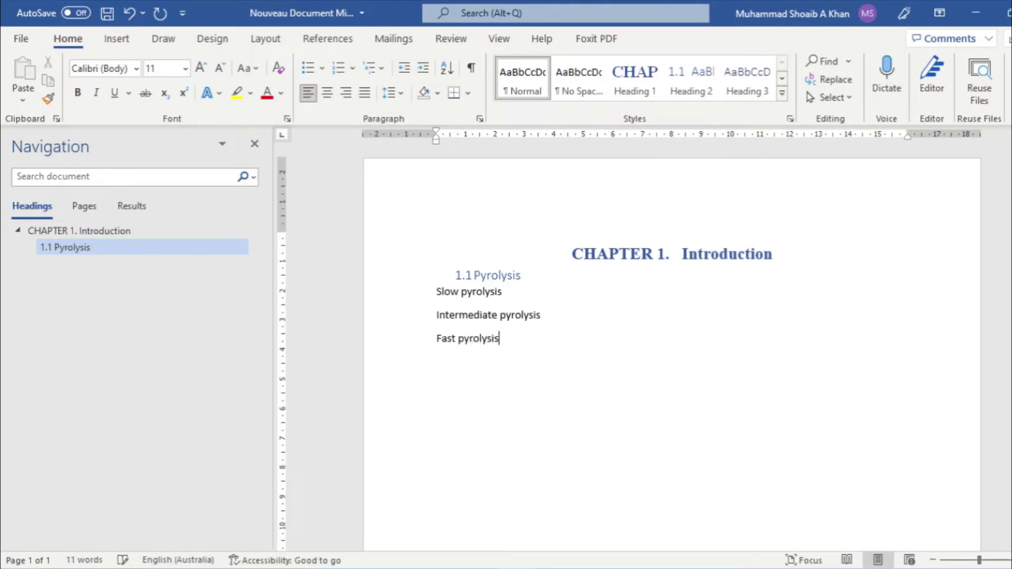
For the pyrolysis lines, set list level 3 to include the Level 1 and Level 2 numbers.
{"action": "left_click_drag", "start_coordinate": [524, 343], "coordinate": [421, 293]}
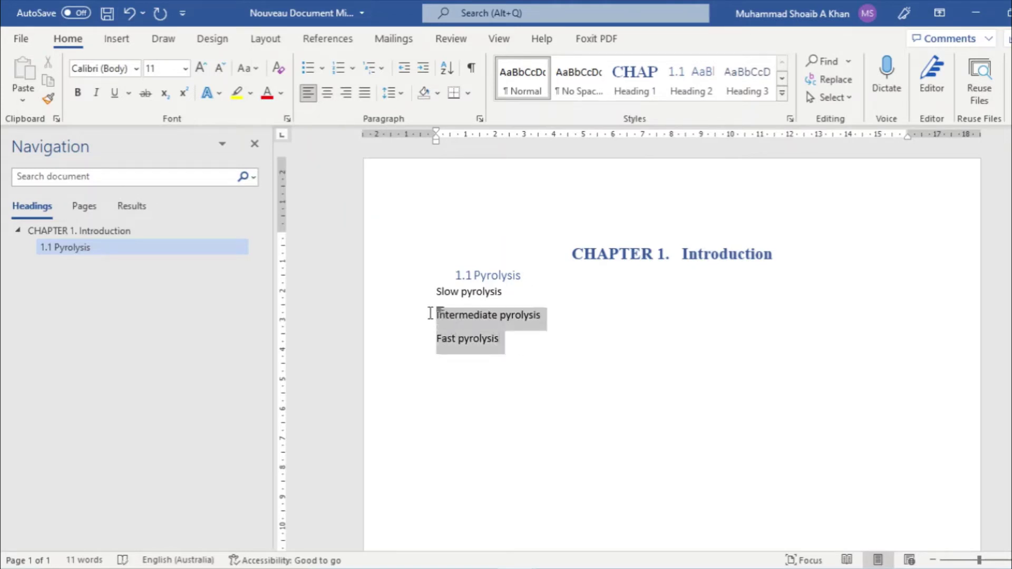
{"action": "left_click", "coordinate": [373, 68]}
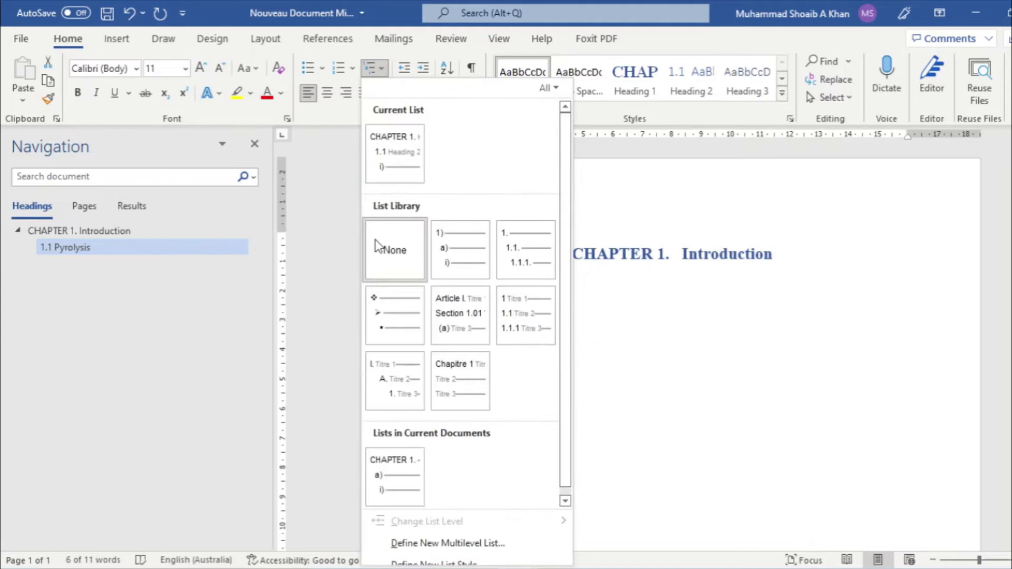
{"action": "left_click", "coordinate": [446, 543]}
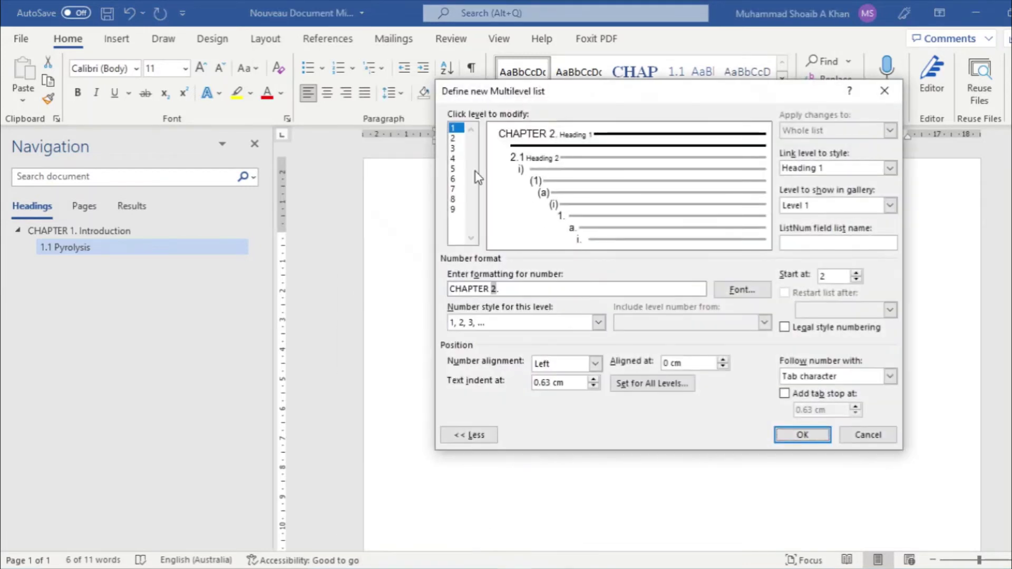
{"action": "left_click", "coordinate": [453, 148]}
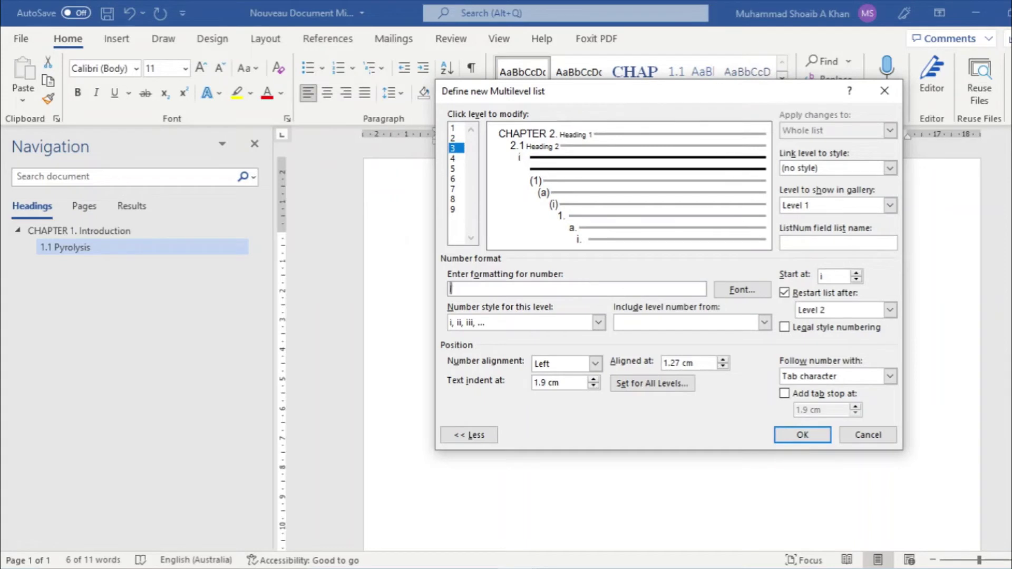
{"action": "key", "text": "BackSpace"}
{"action": "left_click", "coordinate": [764, 322]}
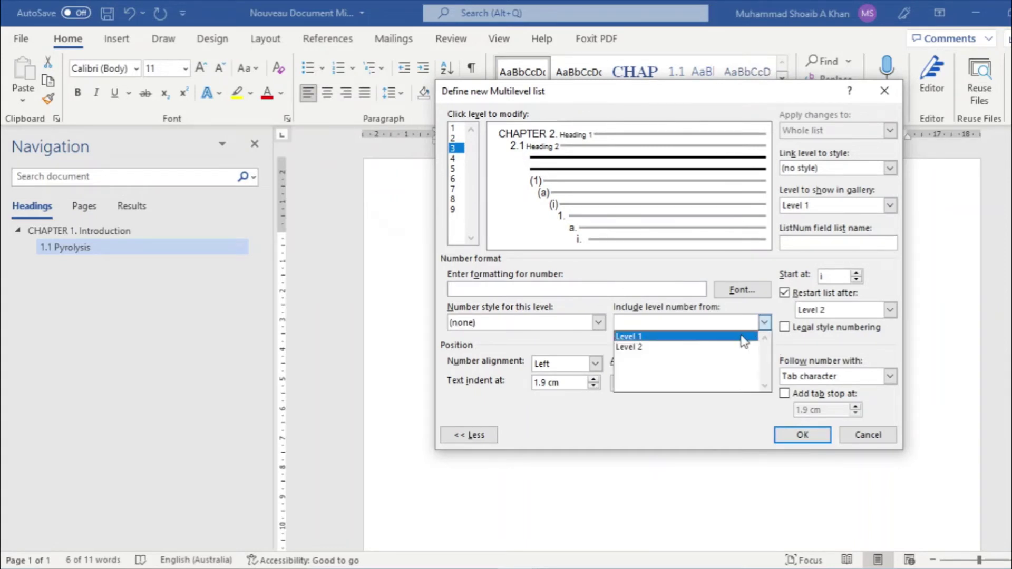
{"action": "left_click", "coordinate": [743, 337]}
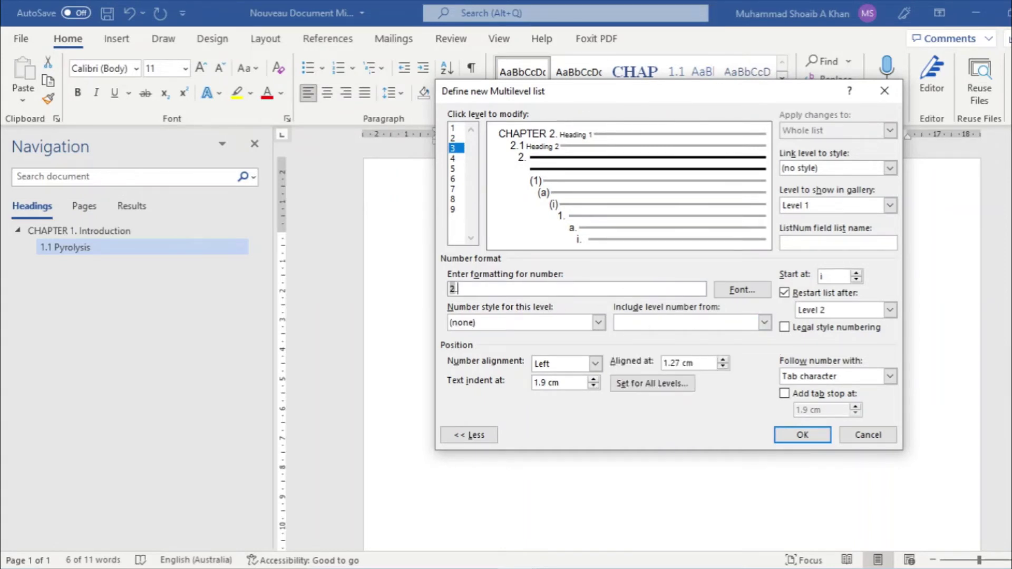
{"action": "left_click", "coordinate": [764, 323]}
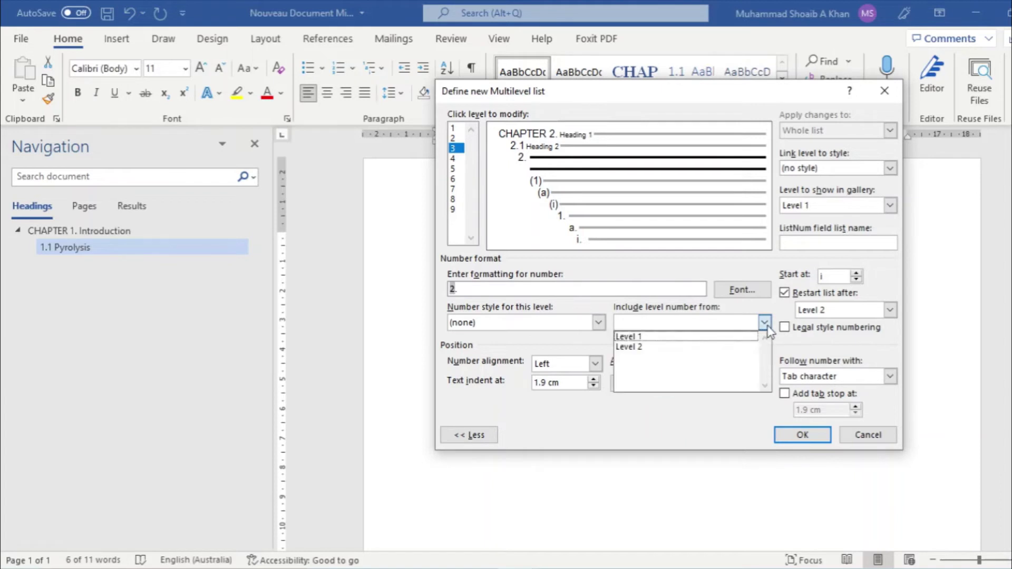
{"action": "left_click", "coordinate": [723, 347]}
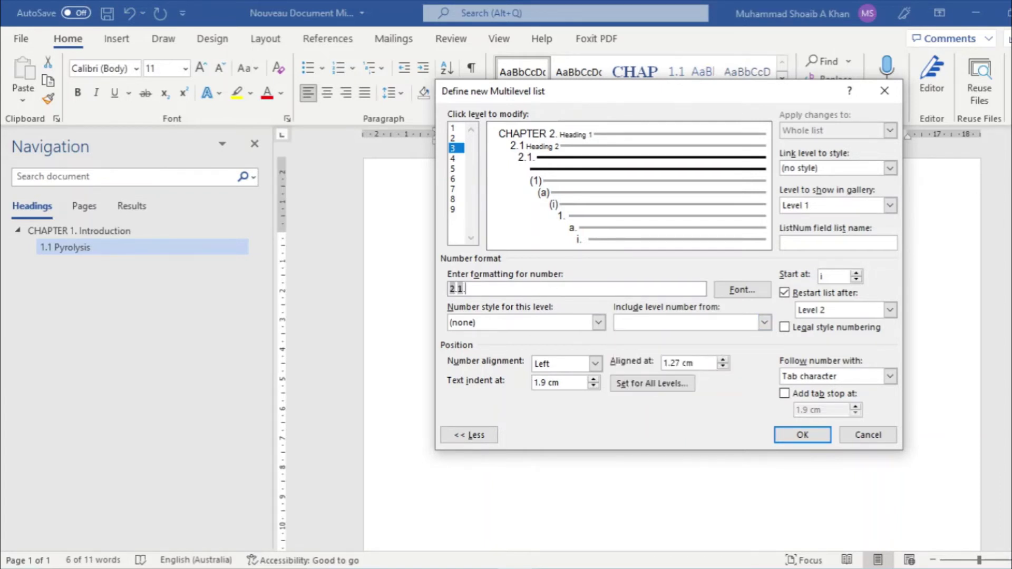
Give level 3 1, 2, 3 numbering linked to Heading 3 and confirm the list.
{"action": "left_click", "coordinate": [598, 323]}
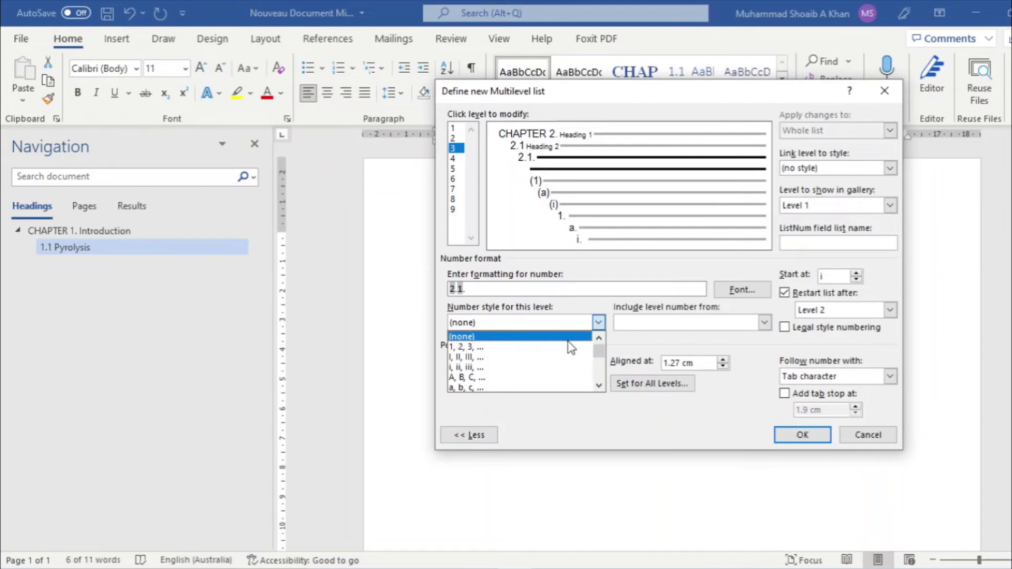
{"action": "left_click", "coordinate": [568, 347]}
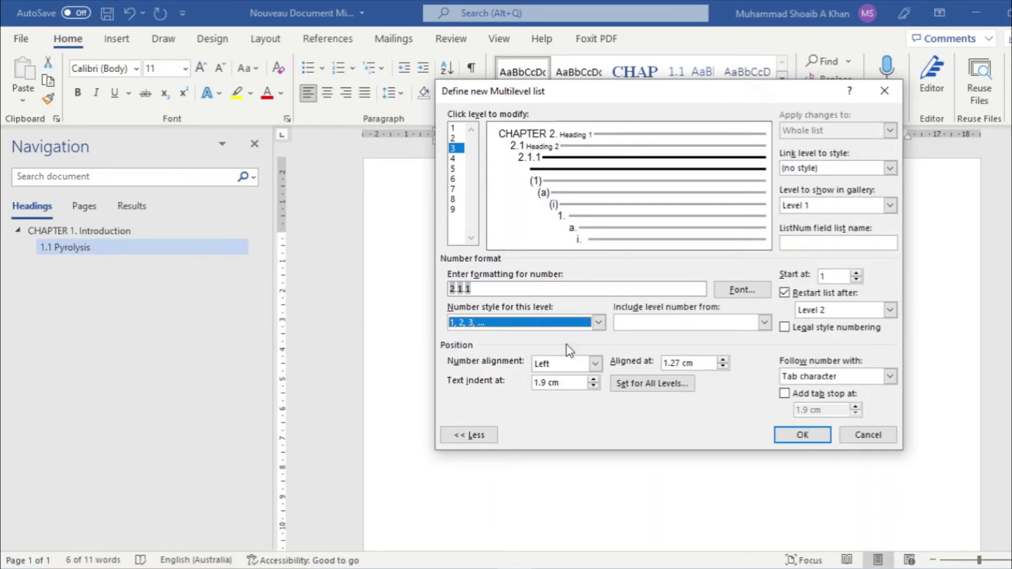
{"action": "left_click", "coordinate": [516, 289]}
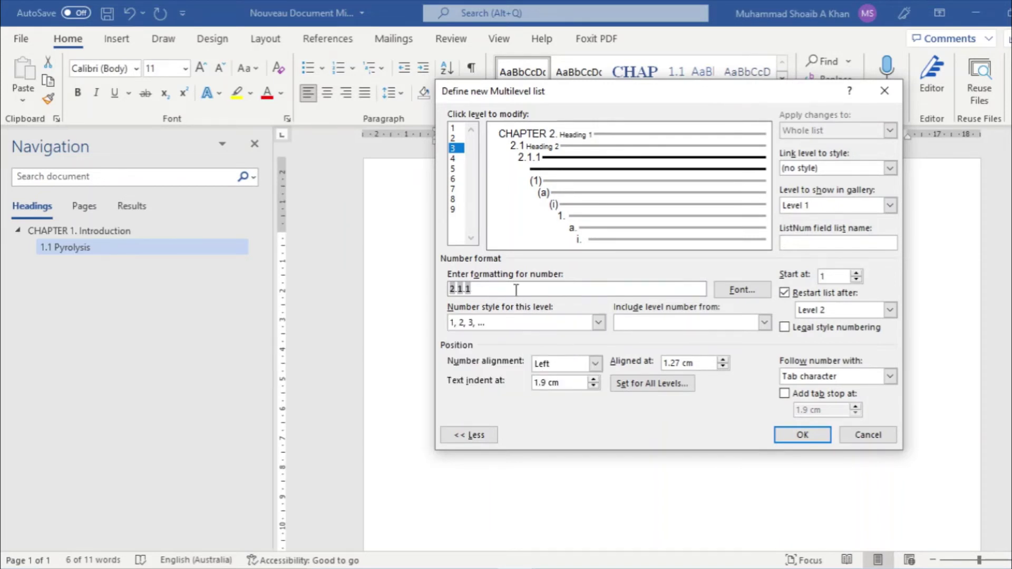
{"action": "left_click", "coordinate": [889, 168]}
{"action": "left_click", "coordinate": [870, 232]}
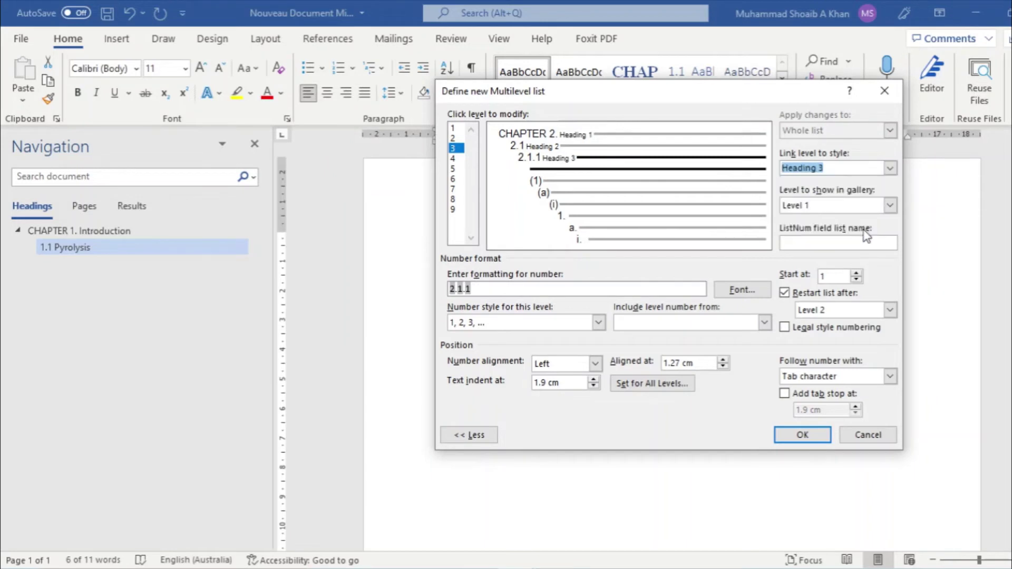
{"action": "left_click", "coordinate": [796, 437]}
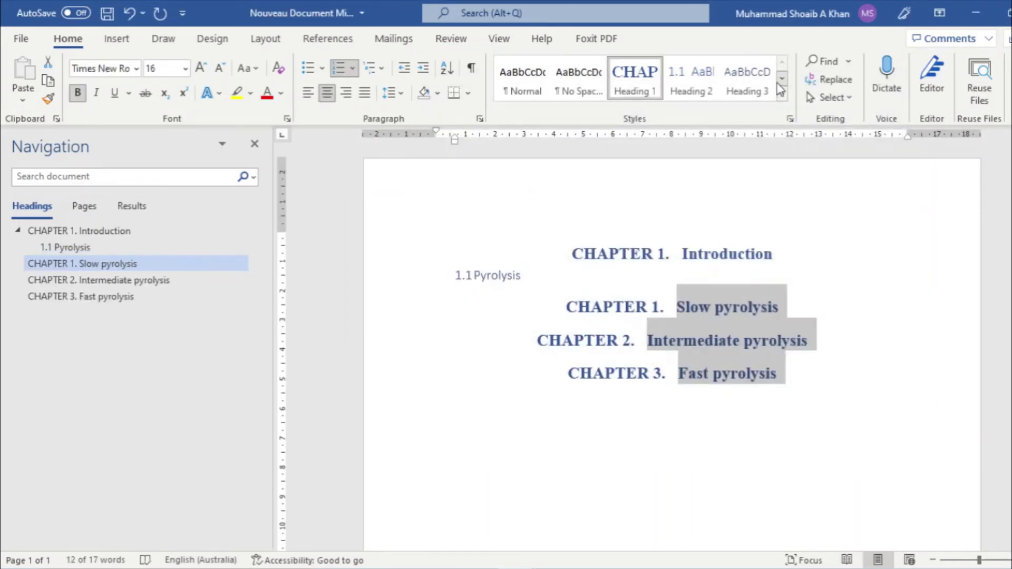
Apply Heading 3 to the pyrolysis lines, renumbering them 1.1.1–1.1.3, and start a plain line after them.
{"action": "left_click", "coordinate": [754, 95]}
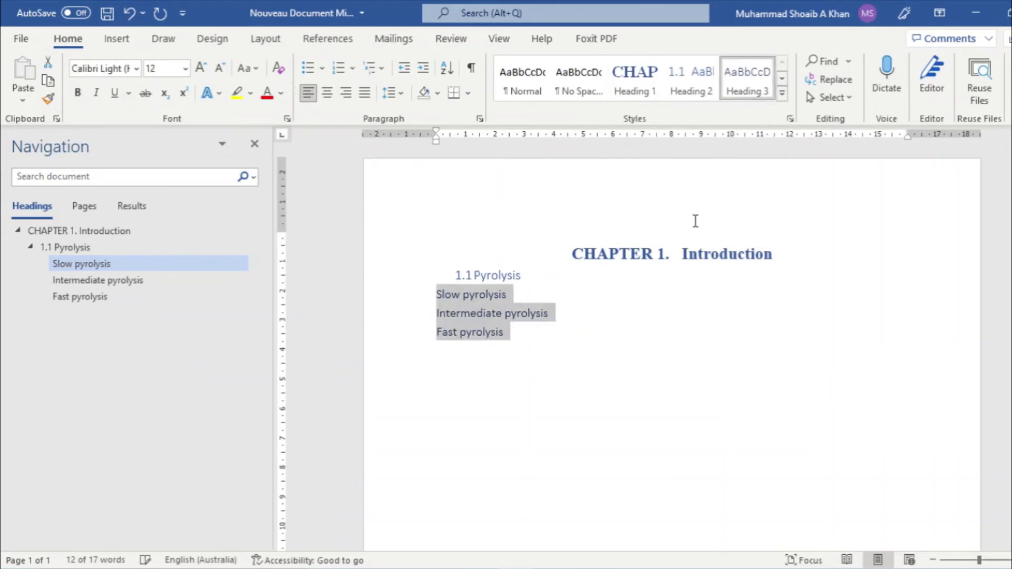
{"action": "left_click_drag", "start_coordinate": [517, 338], "coordinate": [432, 298]}
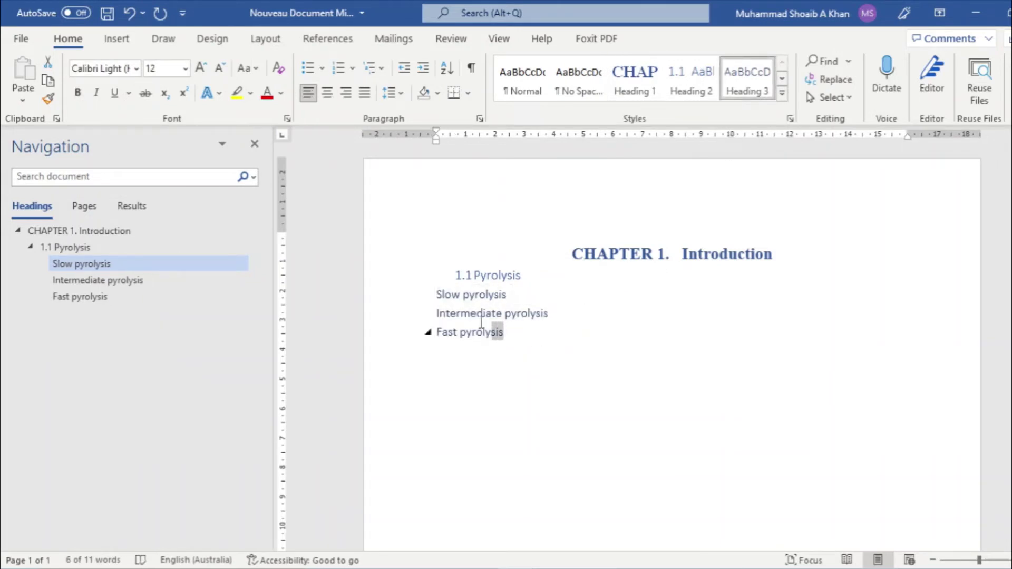
{"action": "left_click", "coordinate": [378, 65]}
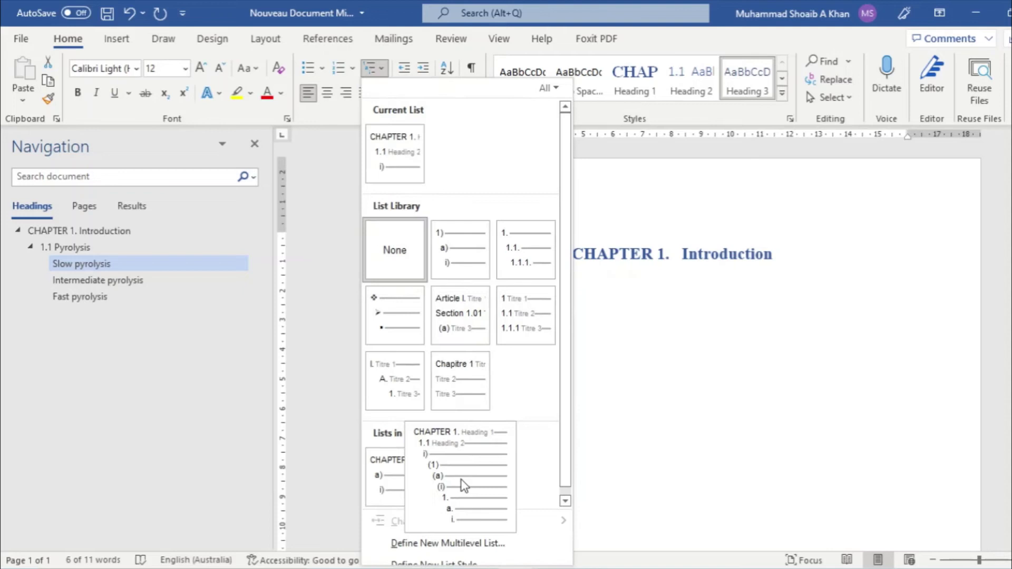
{"action": "left_click", "coordinate": [472, 544]}
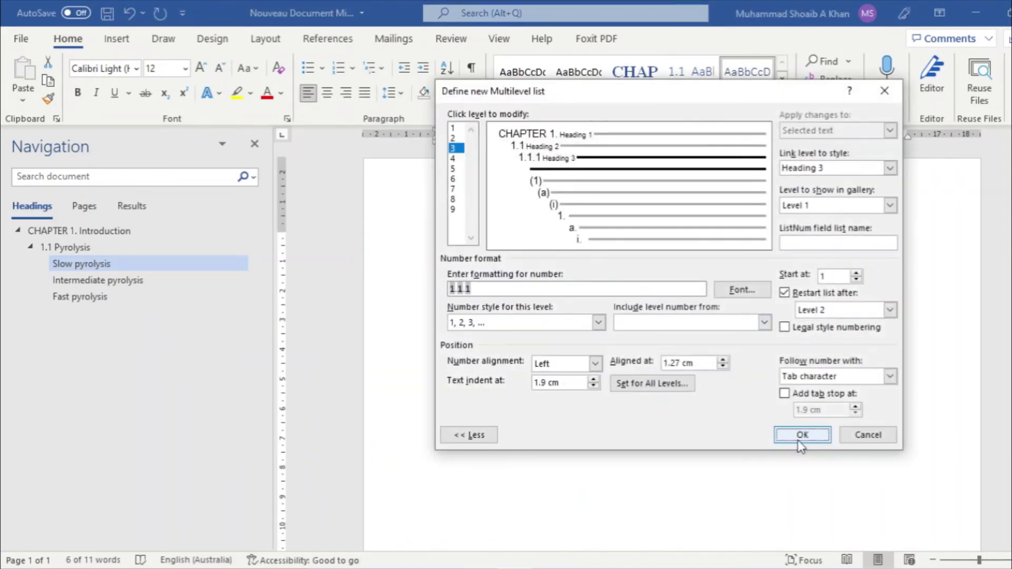
{"action": "left_click", "coordinate": [802, 434]}
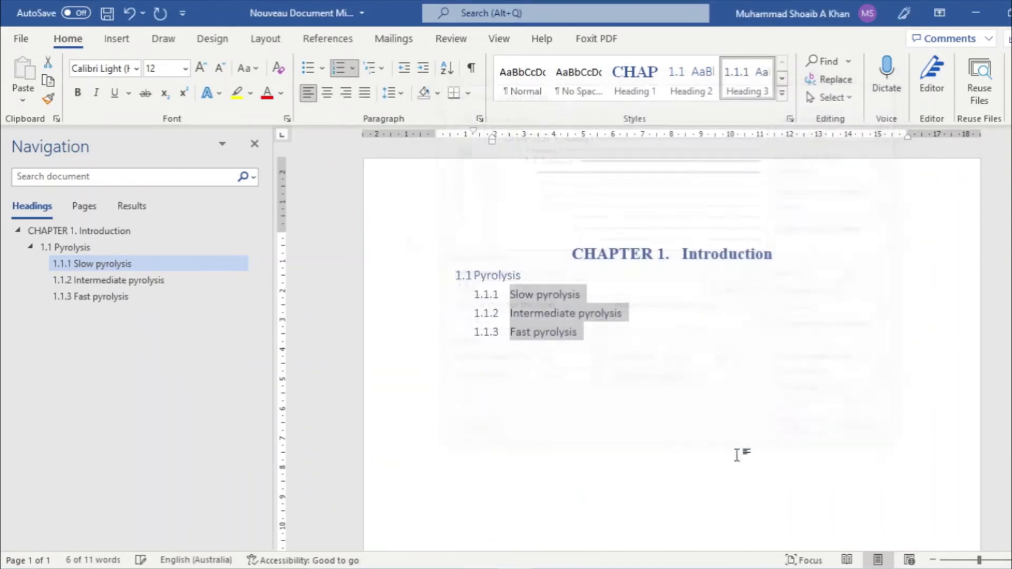
{"action": "left_click", "coordinate": [691, 379]}
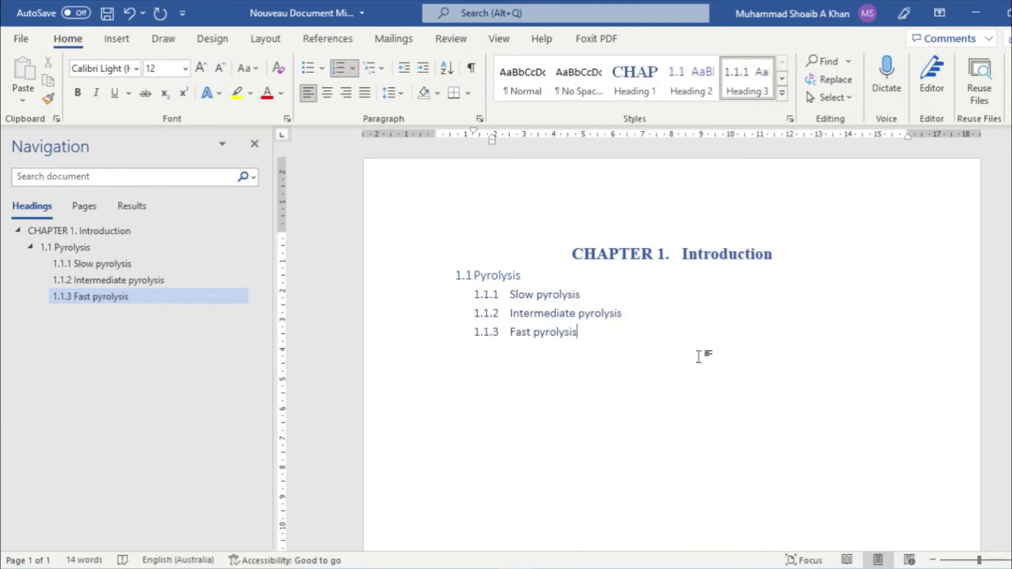
{"action": "key", "text": "Return"}
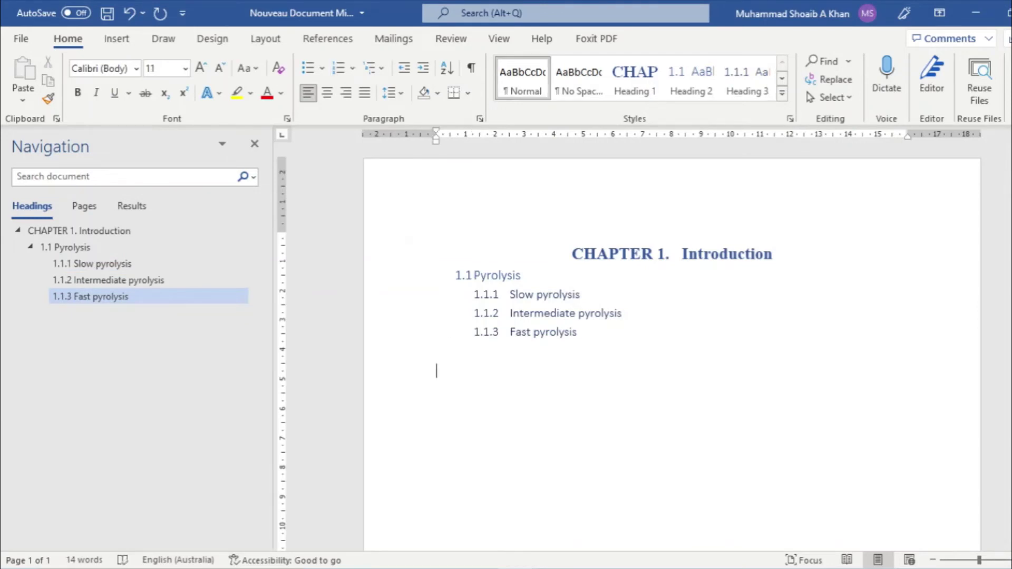
Add 'Methodology' as the Heading 1 title CHAPTER 2, then view the Multi level numbering sample.
{"action": "type", "text": "Metho"}
{"action": "type", "text": "dology"}
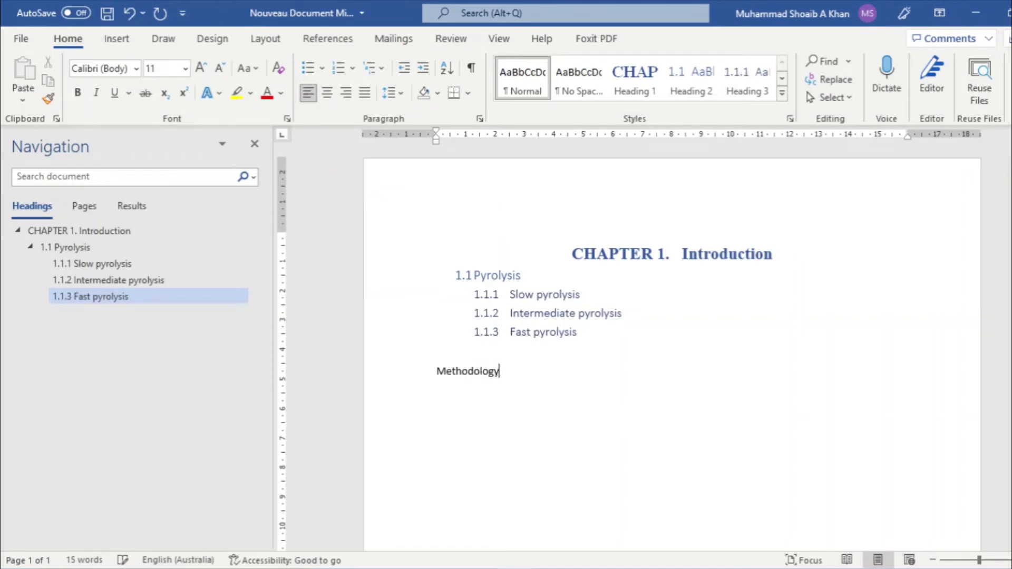
{"action": "left_click_drag", "start_coordinate": [503, 373], "coordinate": [428, 372]}
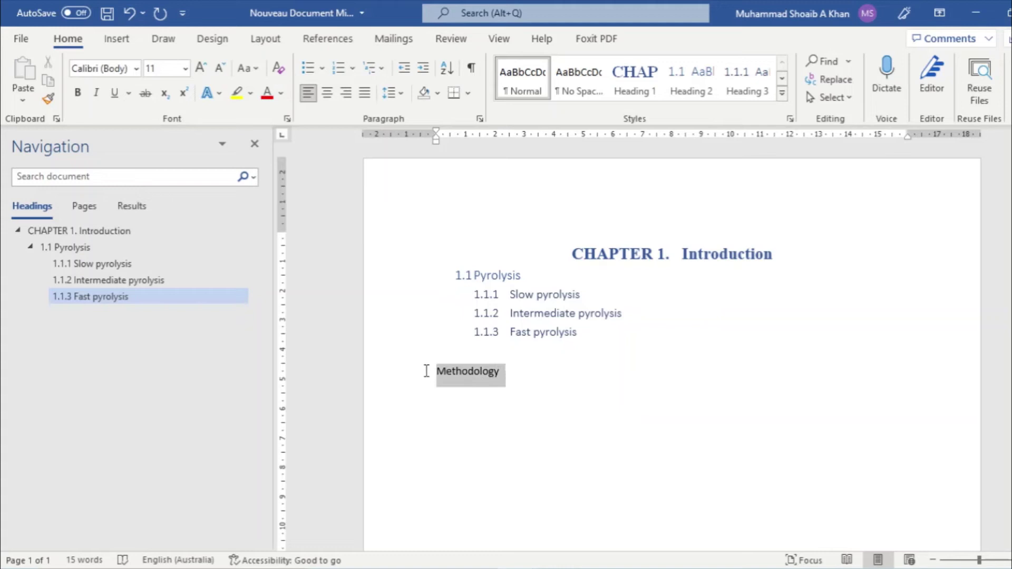
{"action": "left_click", "coordinate": [639, 84]}
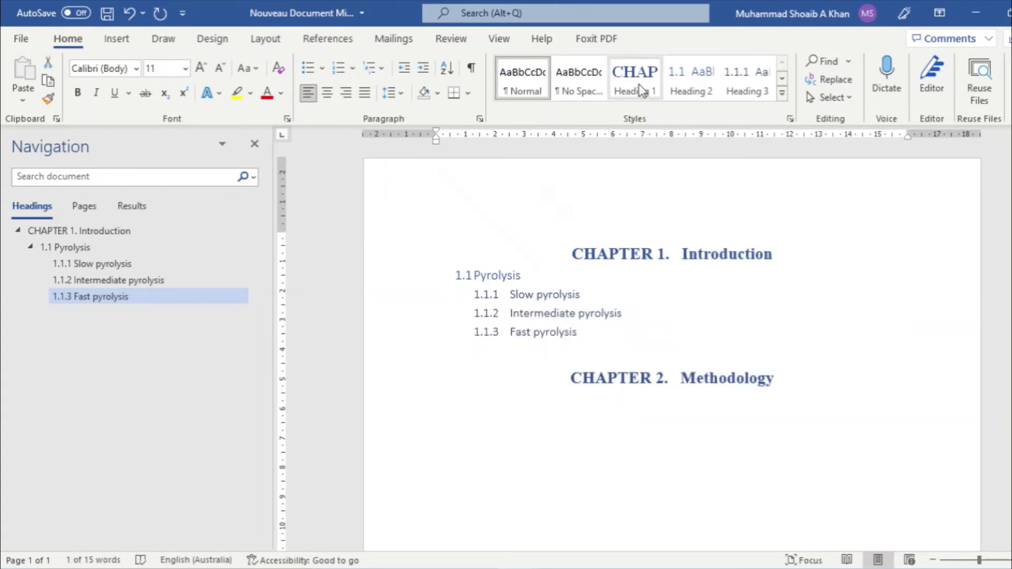
{"action": "left_click", "coordinate": [639, 83]}
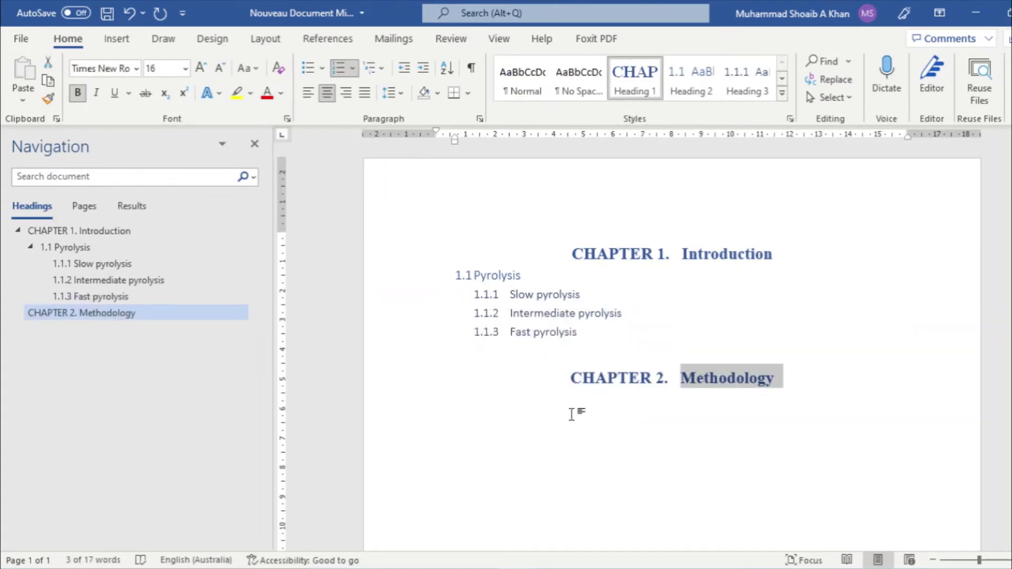
{"action": "key", "text": "Left"}
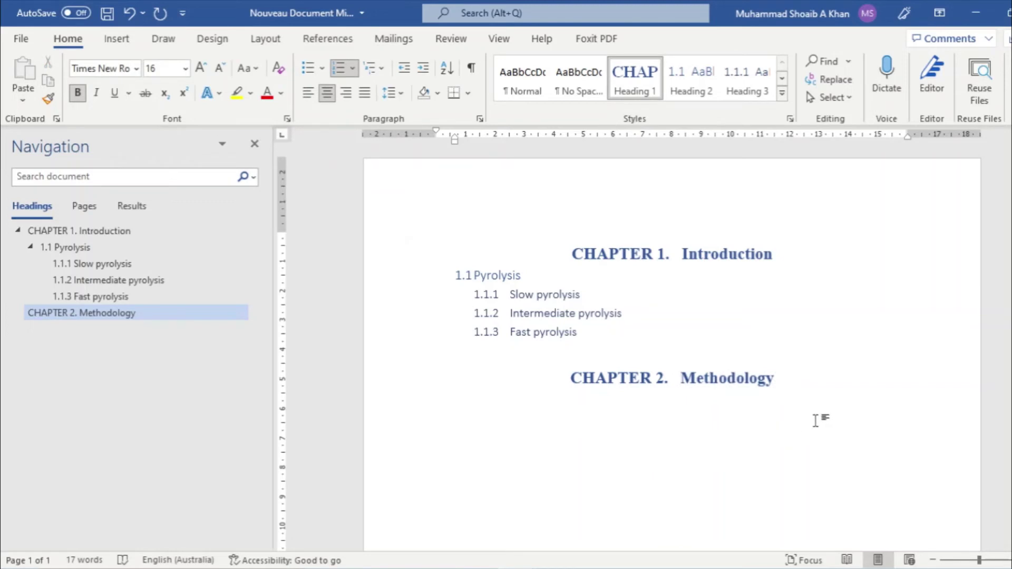
{"action": "key", "text": "End"}
{"action": "key", "text": "Return"}
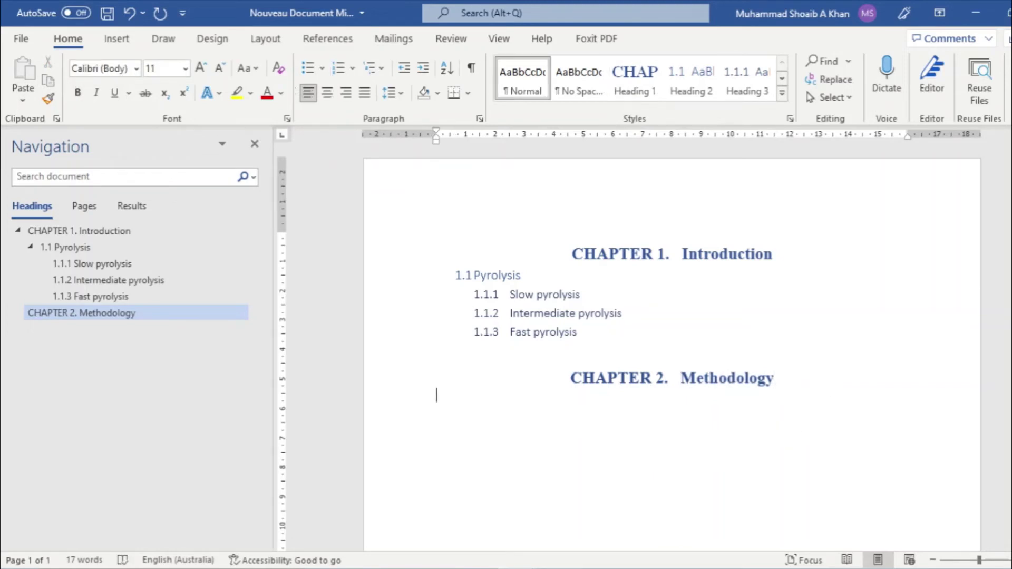
{"action": "mouse_move", "coordinate": [507, 563]}
{"action": "left_click", "coordinate": [527, 472]}
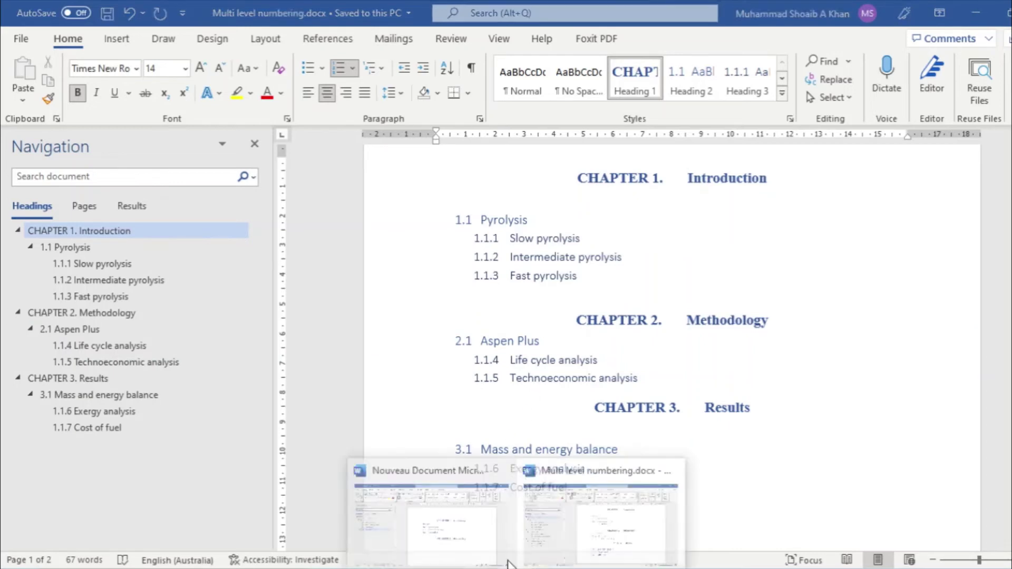
Type the Chapter 2 subheadings and 'Results' as the Heading 1 CHAPTER 3, then begin 'Mass and energy balance'.
{"action": "left_click", "coordinate": [432, 490]}
{"action": "type", "text": "A"}
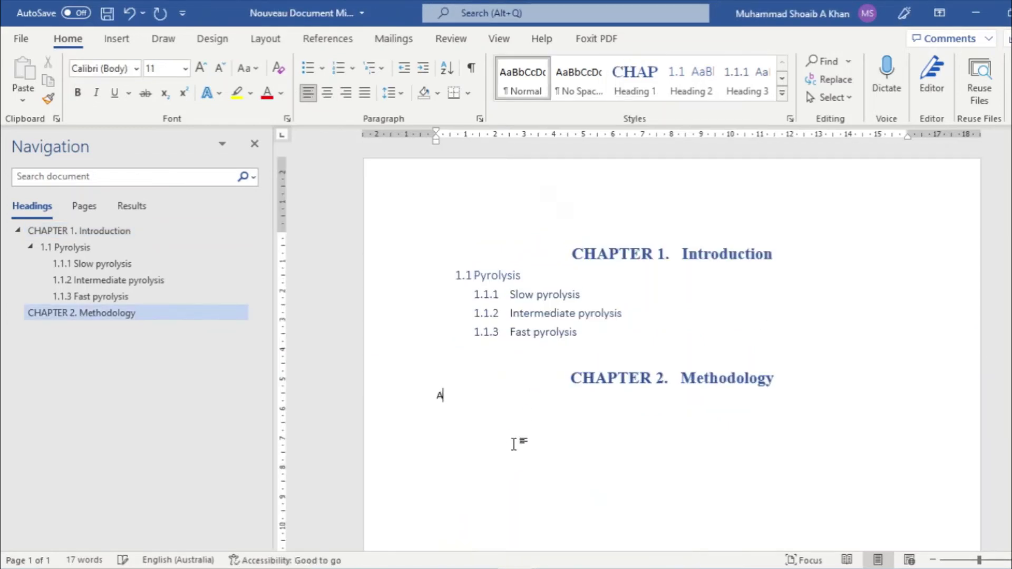
{"action": "type", "text": "s"}
{"action": "type", "text": "sults"}
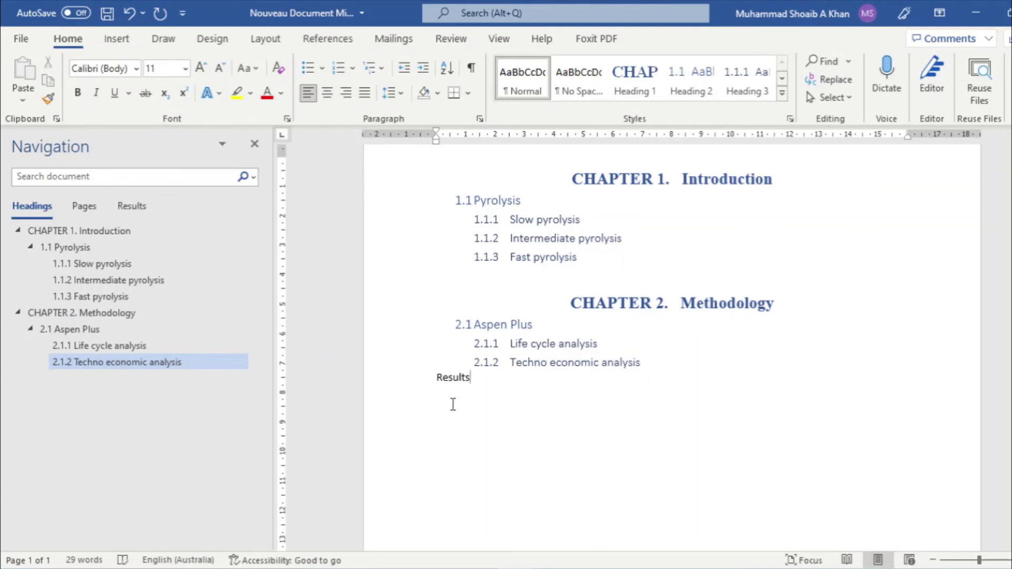
{"action": "double_click", "coordinate": [453, 379]}
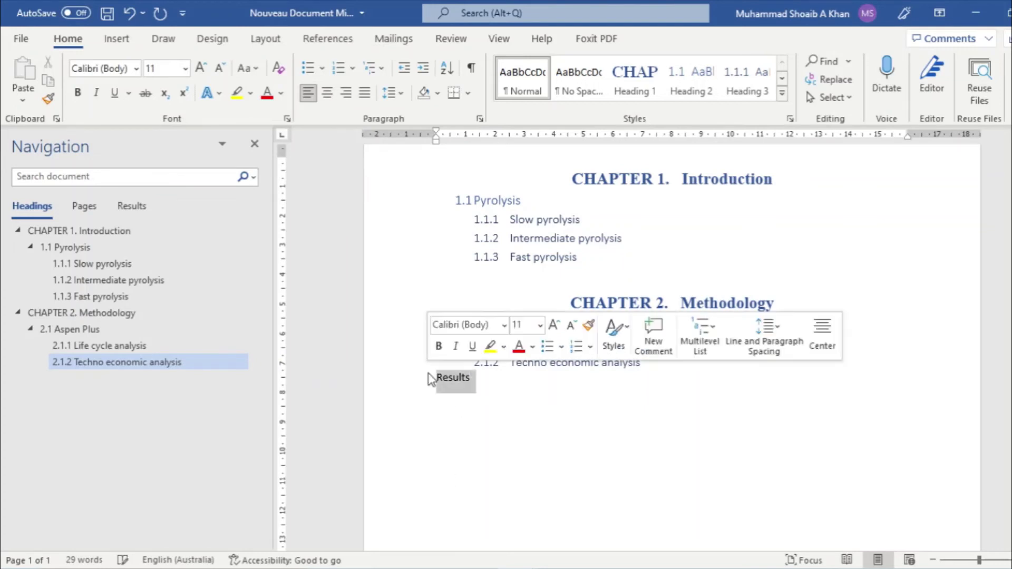
{"action": "left_click", "coordinate": [635, 79]}
{"action": "left_click", "coordinate": [790, 405]}
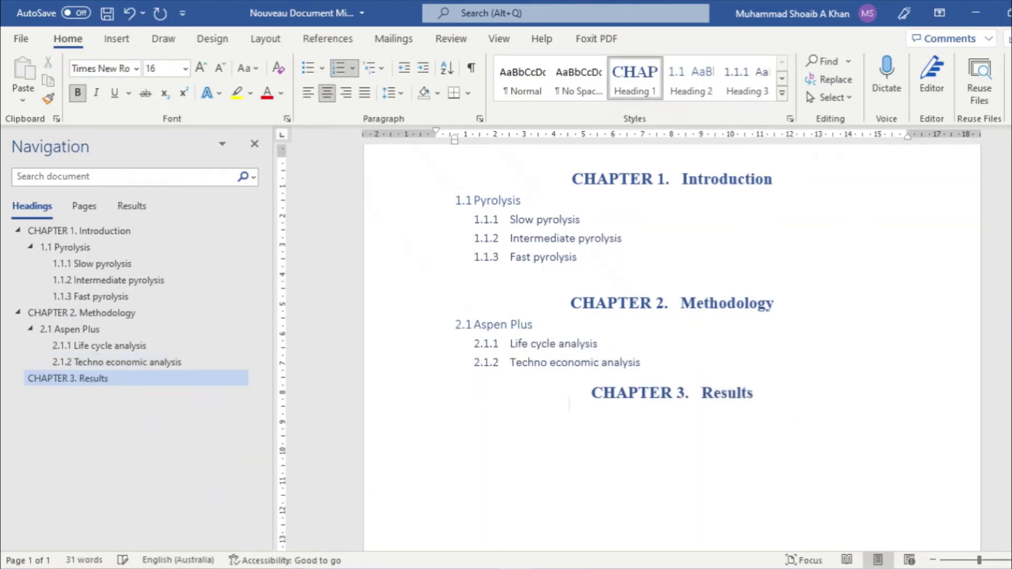
{"action": "key", "text": "Return"}
{"action": "left_click", "coordinate": [583, 537]}
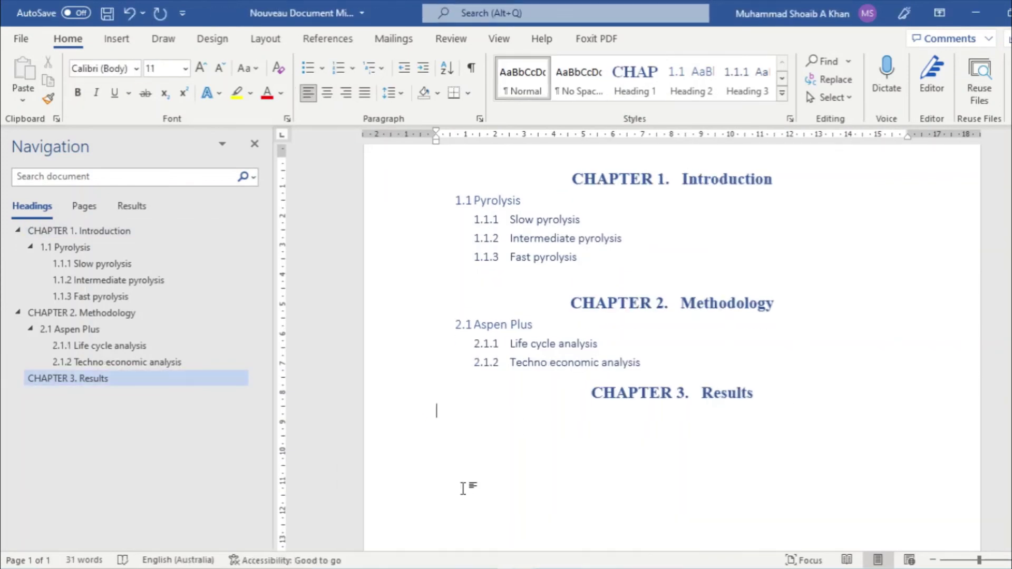
{"action": "type", "text": "Mass a"}
{"action": "type", "text": "nd energy baa"}
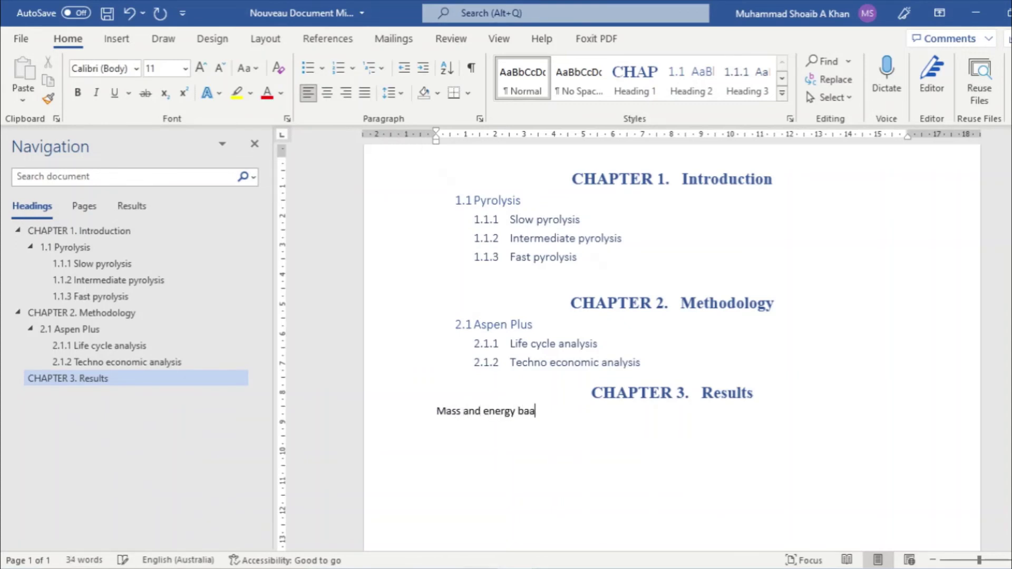
Correct the spelling of 'Mass and energy balance' and make it the Heading 2 subheading 3.1.
{"action": "key", "text": "BackSpace"}
{"action": "type", "text": "lacne"}
{"action": "key", "text": "BackSpace"}
{"action": "type", "text": "nace"}
{"action": "key", "text": "BackSpace"}
{"action": "key", "text": "BackSpace"}
{"action": "key", "text": "BackSpace"}
{"action": "type", "text": "c"}
{"action": "left_click_drag", "start_coordinate": [534, 410], "coordinate": [429, 410]}
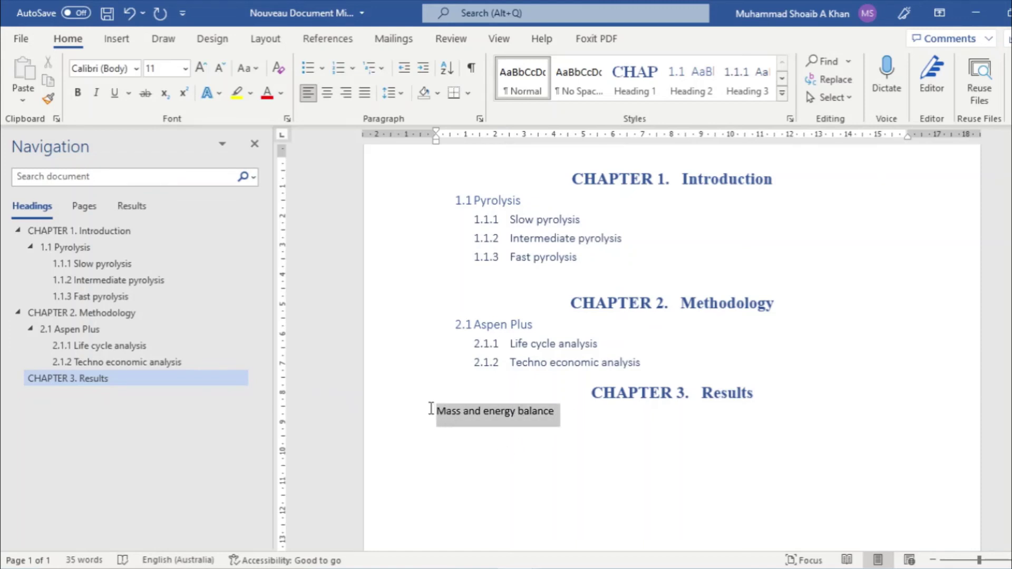
{"action": "left_click", "coordinate": [691, 79]}
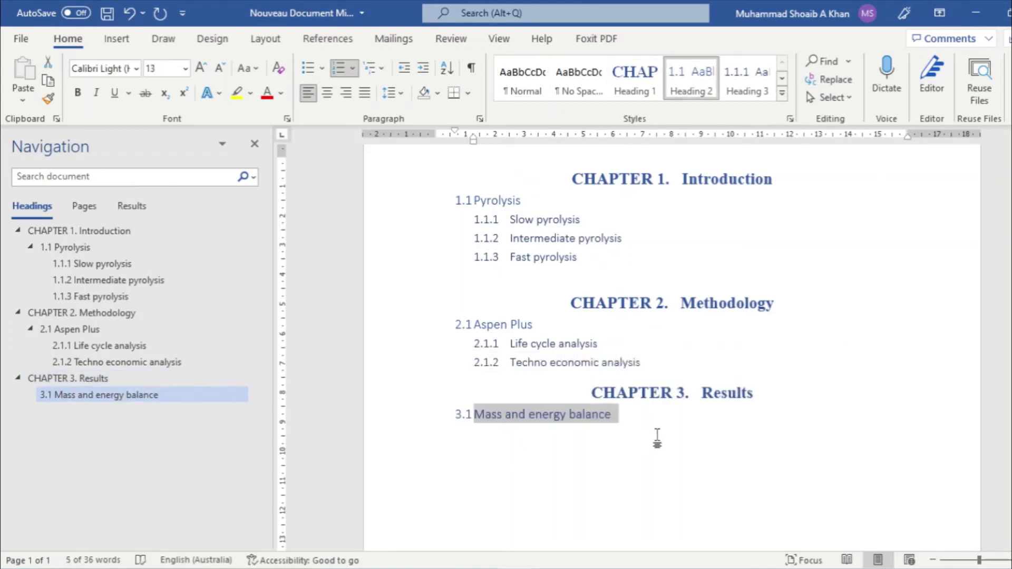
{"action": "key", "text": "Return"}
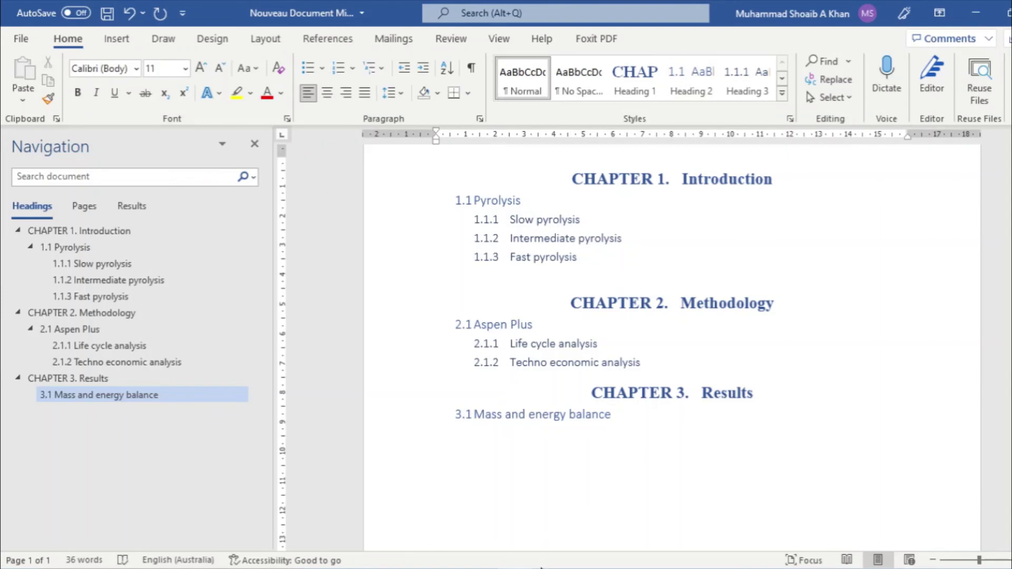
Add 'Exergy analysis' and 'Cost of fuel' as Heading 3 subheadings 3.1.1 and 3.1.2.
{"action": "left_click", "coordinate": [580, 528]}
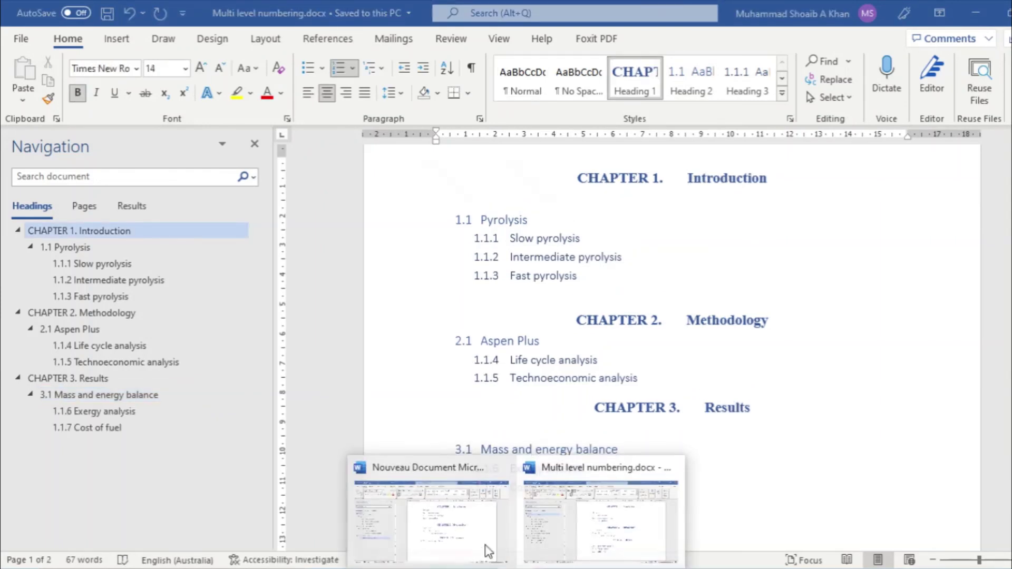
{"action": "left_click", "coordinate": [448, 463]}
{"action": "type", "text": "Ex"}
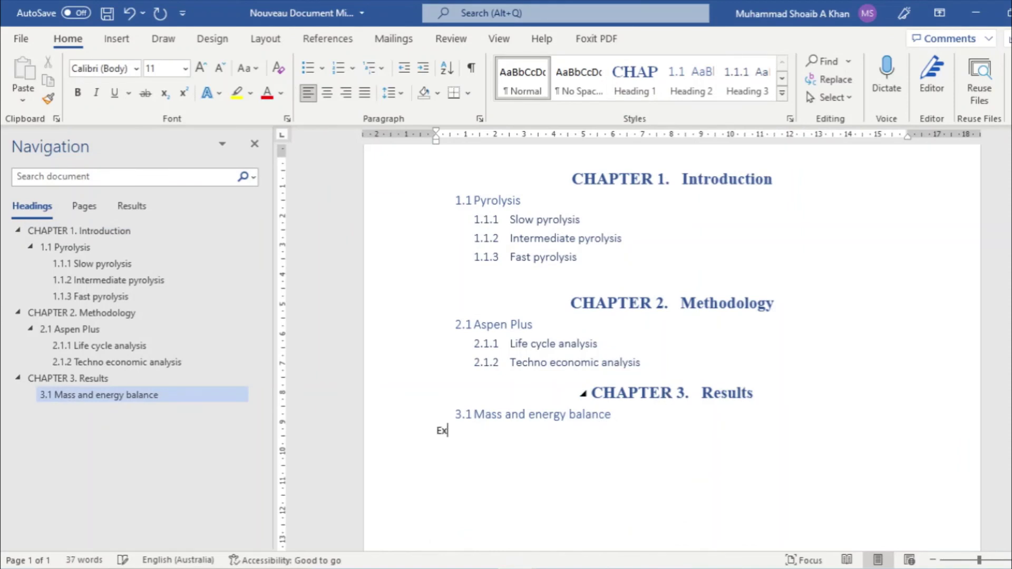
{"action": "type", "text": "ergy analysis "}
{"action": "type", "text": "Cost "}
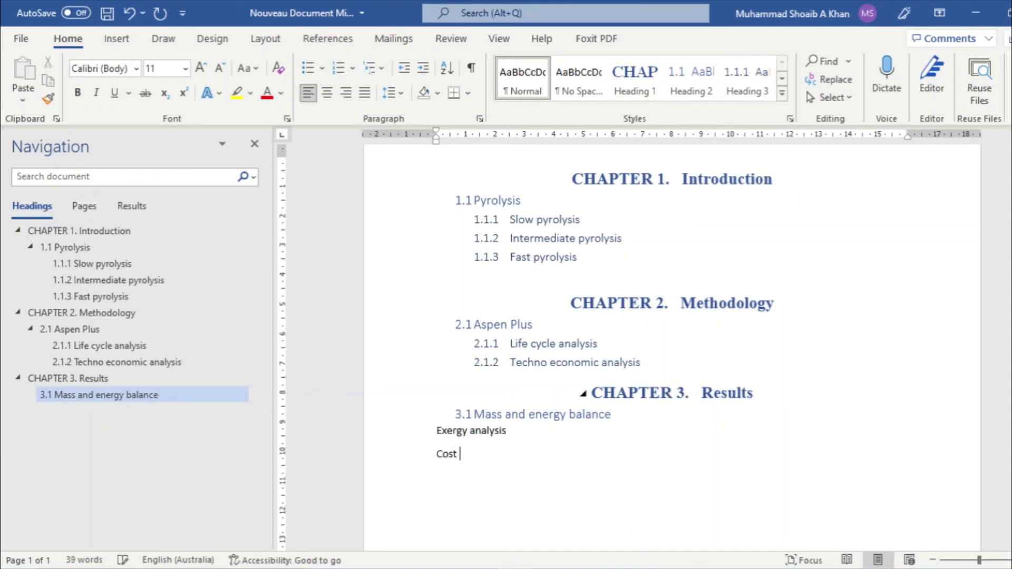
{"action": "type", "text": "of fuel"}
{"action": "mouse_move", "coordinate": [493, 454]}
{"action": "left_mouse_down"}
{"action": "mouse_move", "coordinate": [437, 454]}
{"action": "mouse_move", "coordinate": [437, 430]}
{"action": "left_mouse_up"}
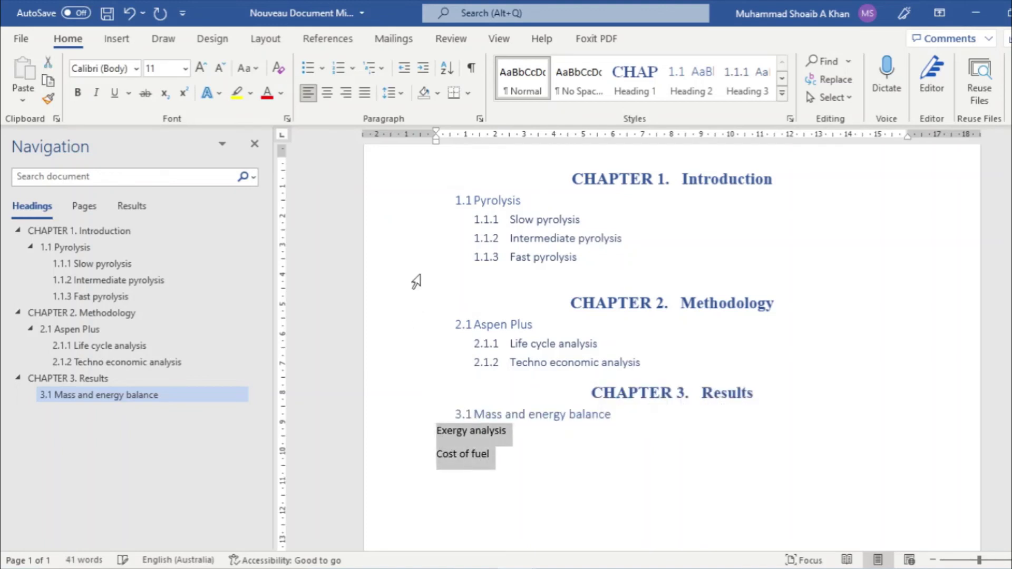
{"action": "left_click", "coordinate": [764, 84]}
{"action": "left_click", "coordinate": [692, 466]}
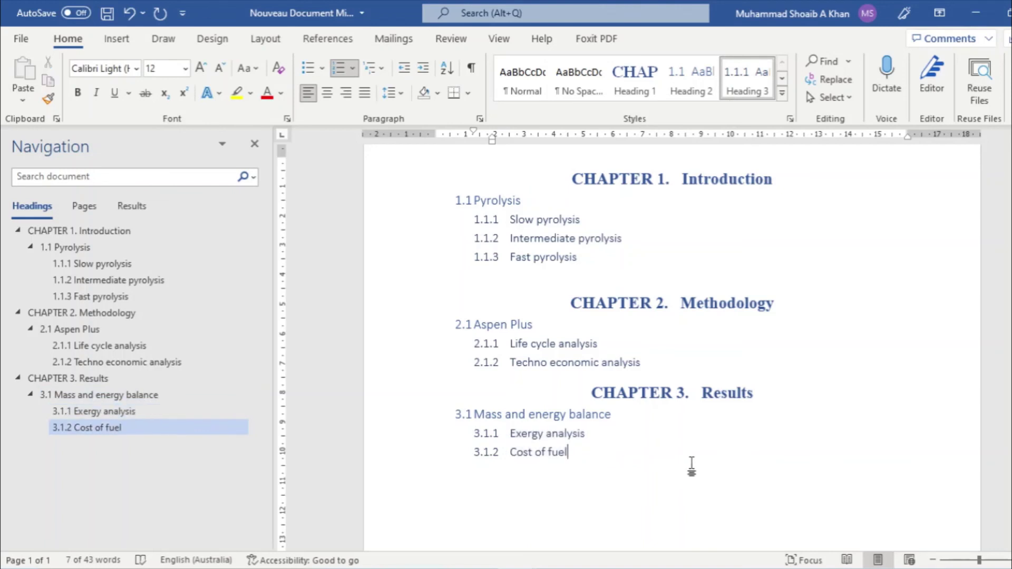
{"action": "left_click", "coordinate": [127, 235]}
{"action": "left_click", "coordinate": [105, 266]}
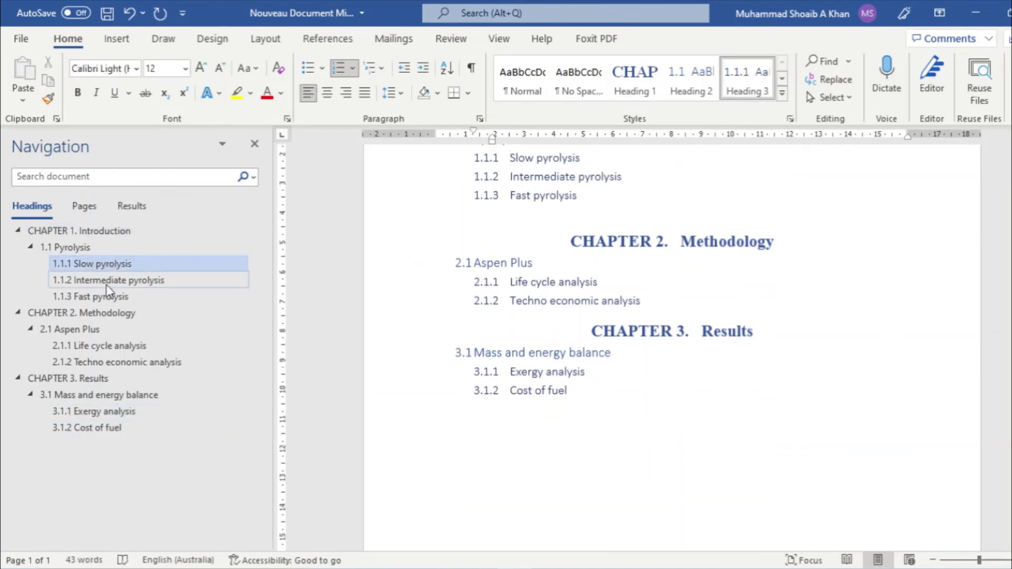
{"action": "left_click", "coordinate": [106, 282]}
{"action": "left_click", "coordinate": [108, 312]}
{"action": "left_click", "coordinate": [106, 345]}
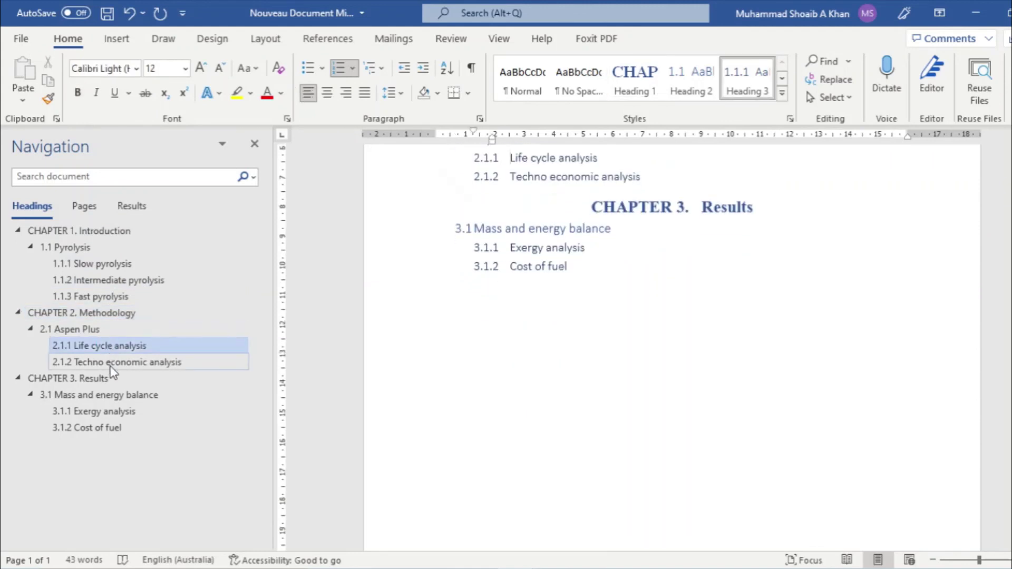
{"action": "left_click", "coordinate": [109, 363]}
{"action": "left_click", "coordinate": [102, 401]}
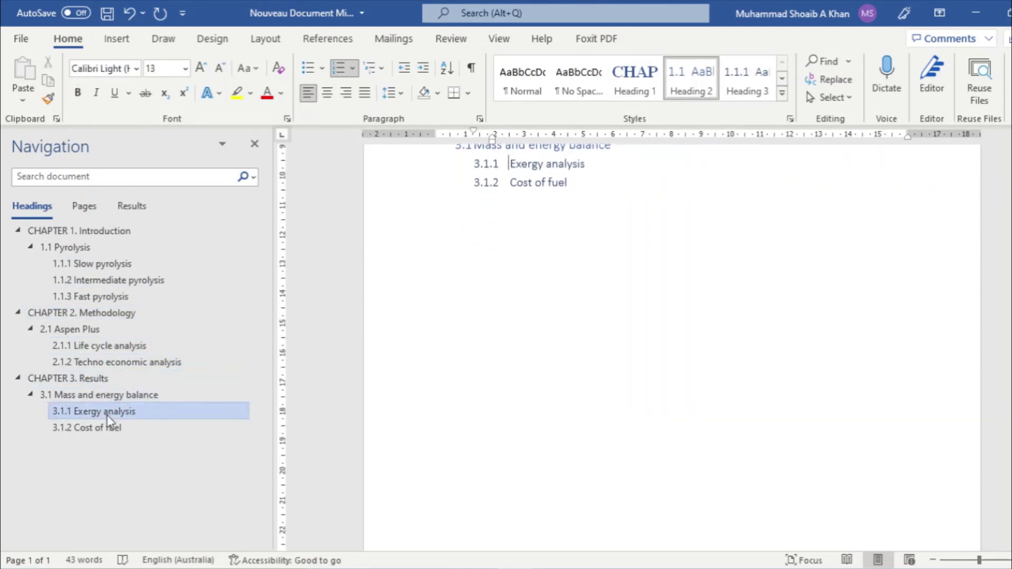
{"action": "left_click", "coordinate": [109, 429]}
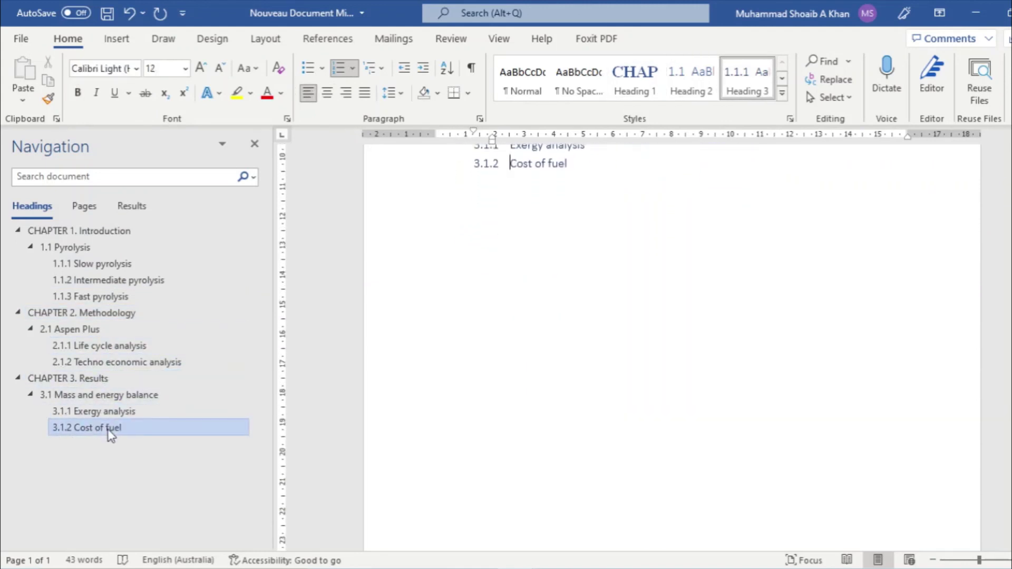
{"action": "left_click", "coordinate": [100, 235]}
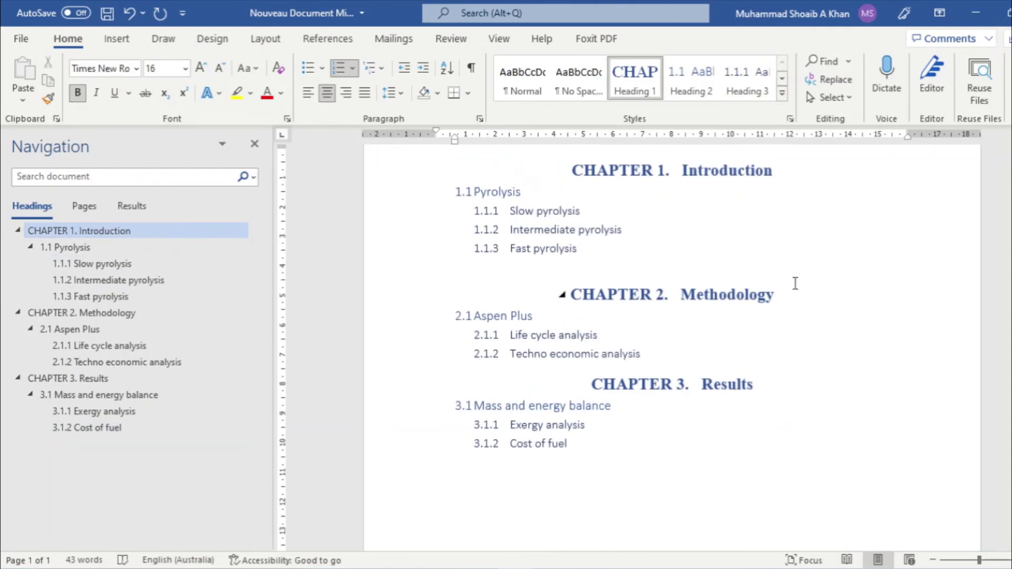